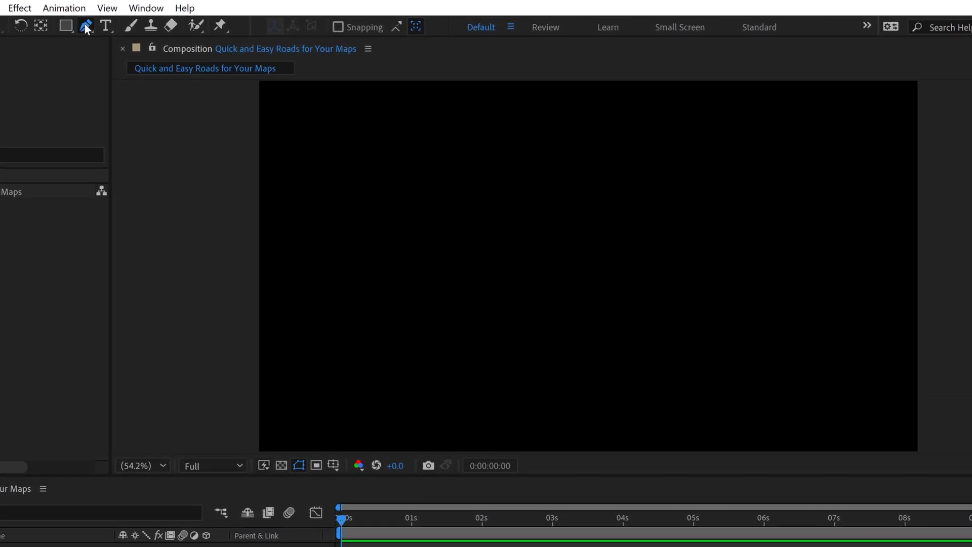
- Pick the Pen tool and set the shape fill to None
left_click(86, 26)
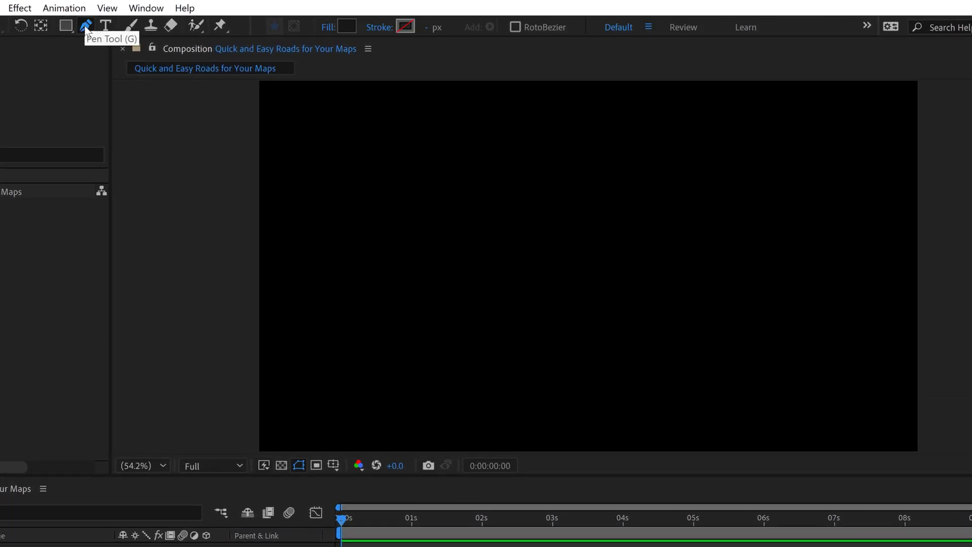
left_click(329, 28)
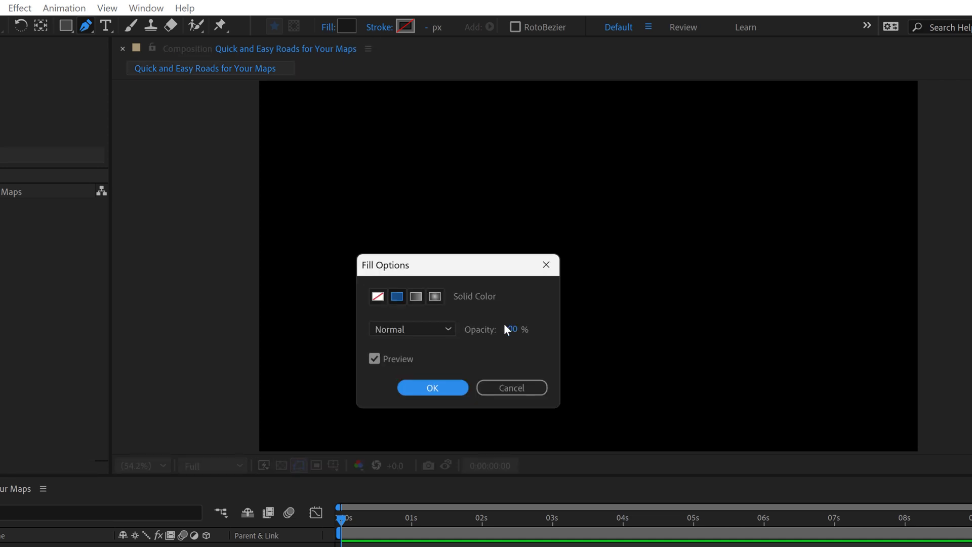
left_click(379, 298)
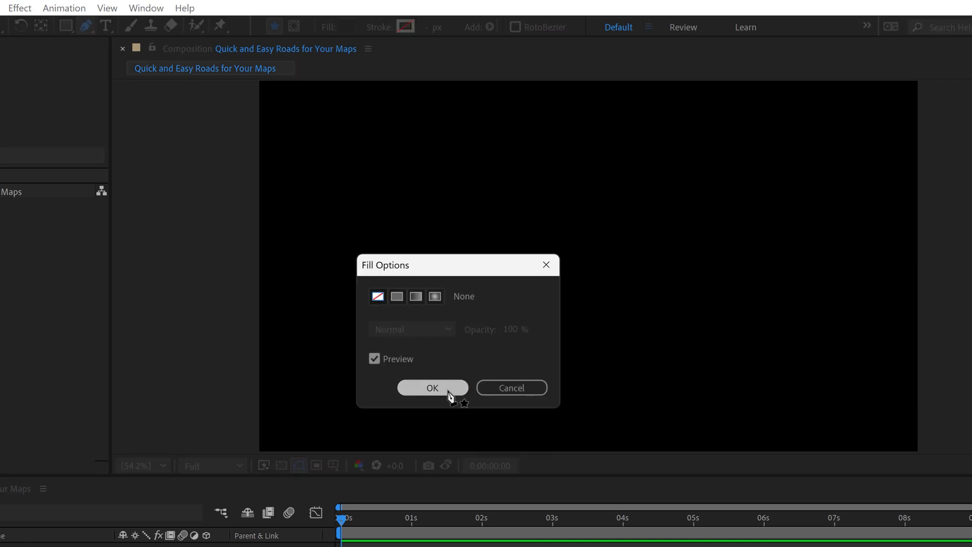
left_click(433, 388)
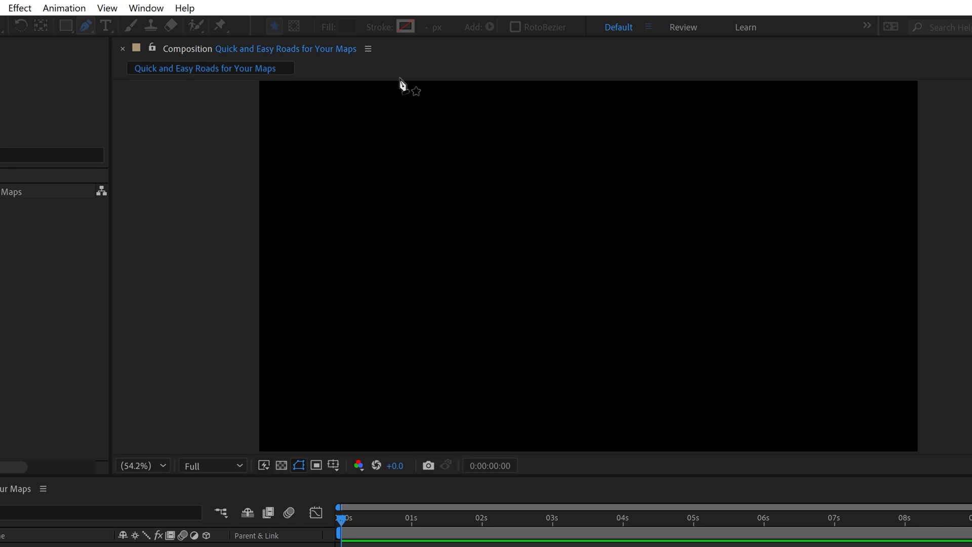
- Set the stroke to Solid Color with a 25 px width
left_click(378, 28)
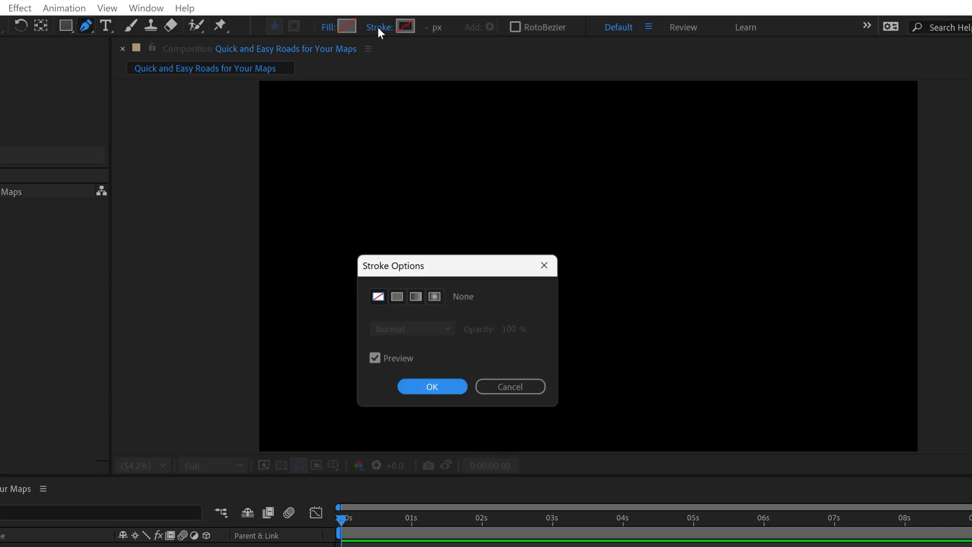
left_click(397, 296)
left_click(449, 390)
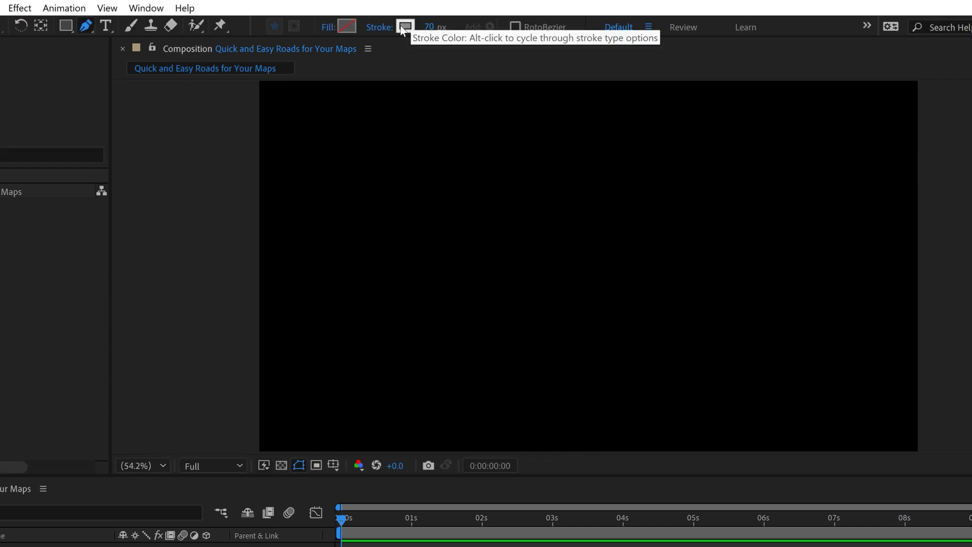
left_click(429, 27)
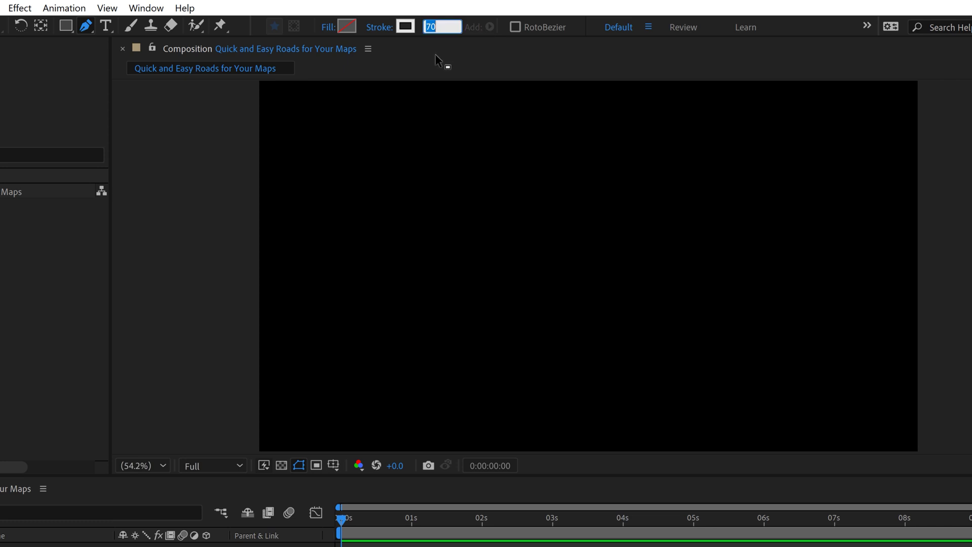
type("25")
key("Return")
scroll(577, 254, "down", 3)
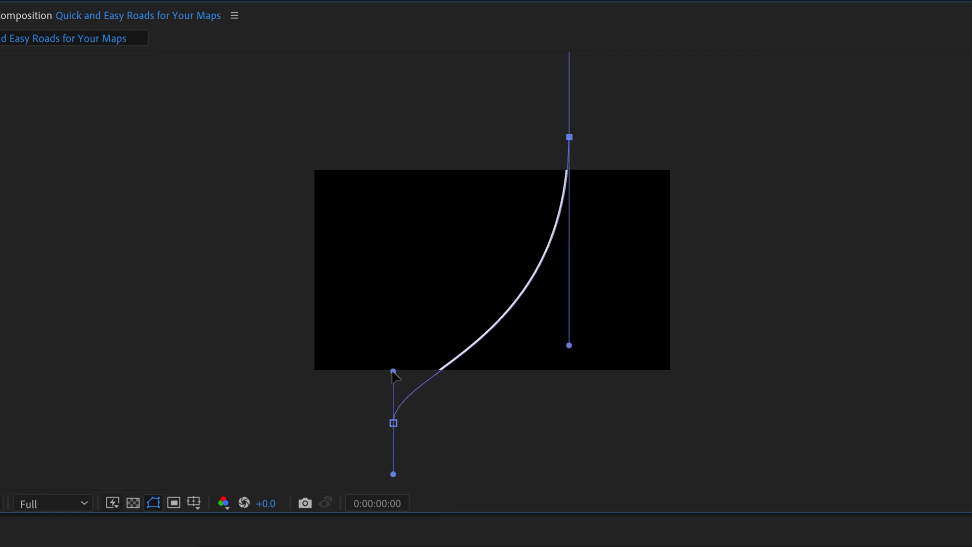
- Bend the stroke path into an S-curve on Shape Layer 1, then return to the Selection tool
left_click_drag(393, 374, 386, 245)
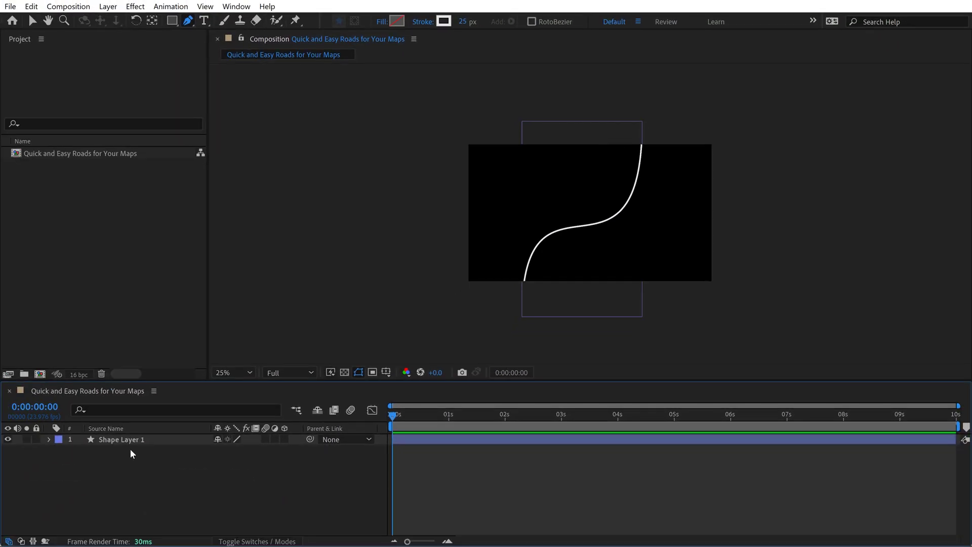
left_click(127, 439)
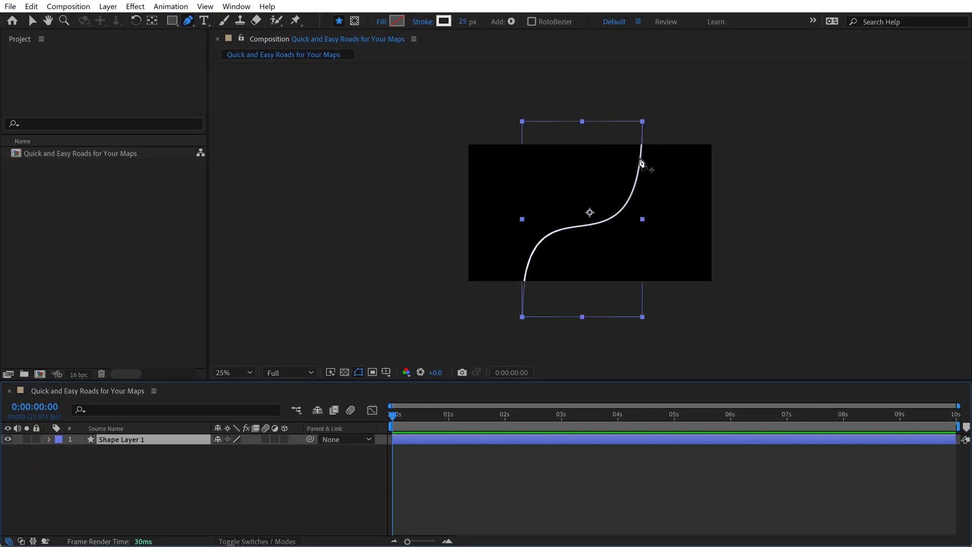
left_click(129, 469)
left_click(120, 442)
left_click(32, 21)
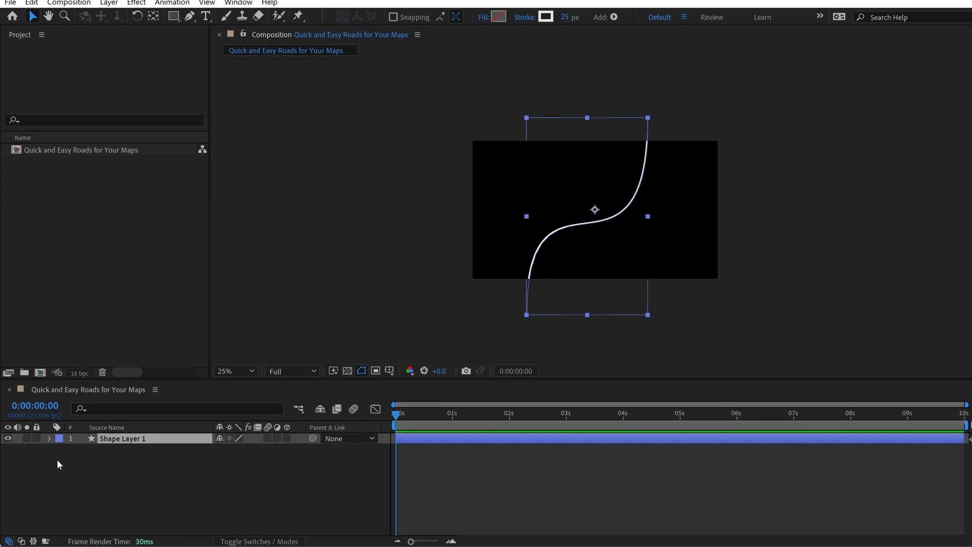
- Expand Shape Layer 1 > Contents > Shape 1 to reveal its path, stroke and fill
left_click(49, 439)
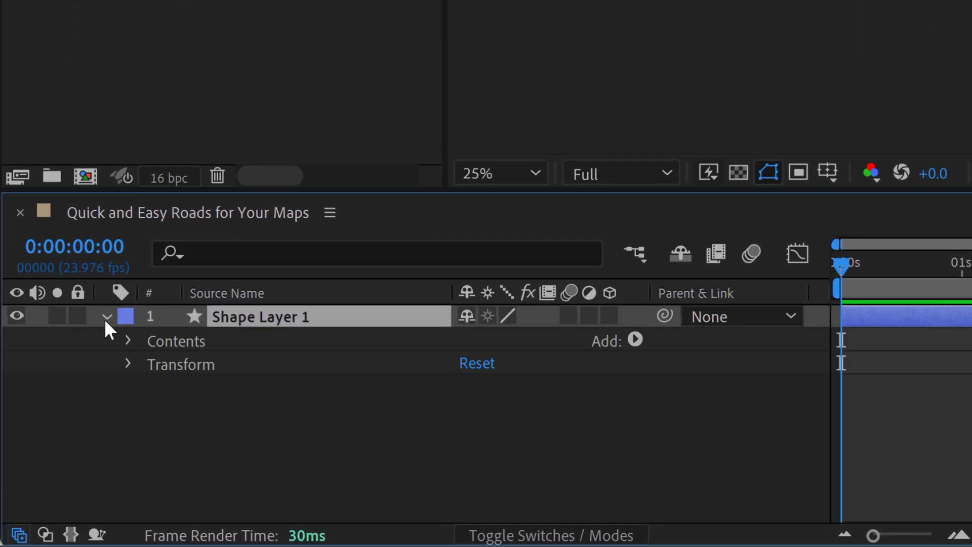
left_click(170, 341)
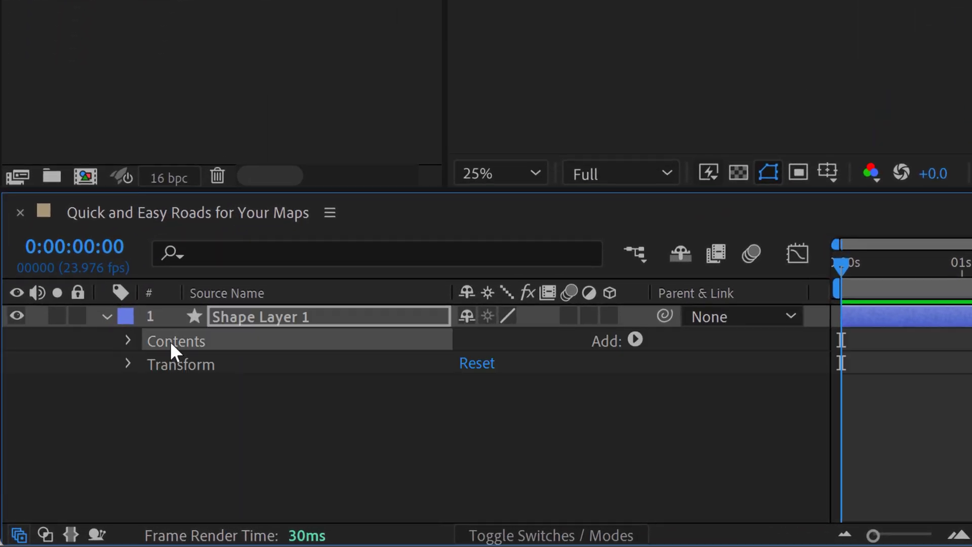
left_click(127, 340)
left_click(195, 365)
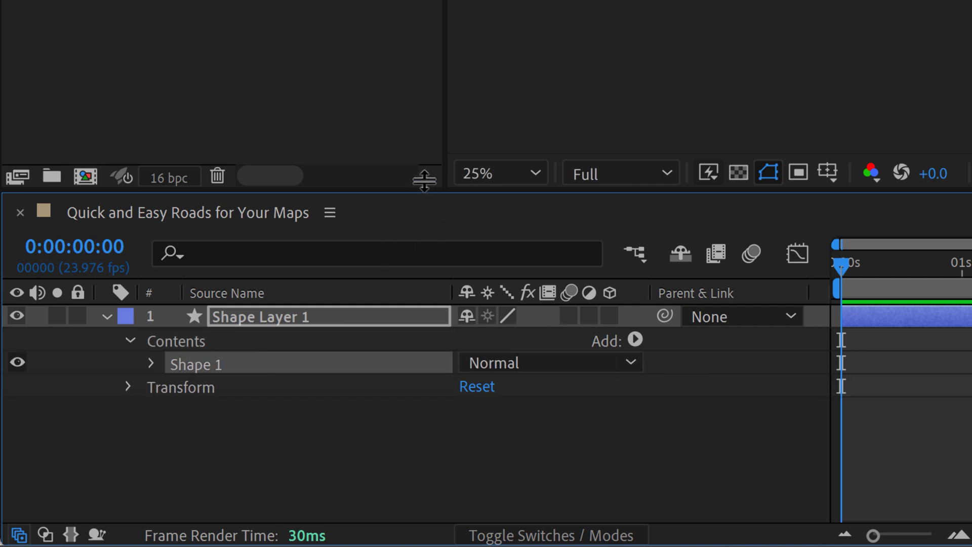
left_click_drag(424, 141, 423, 82)
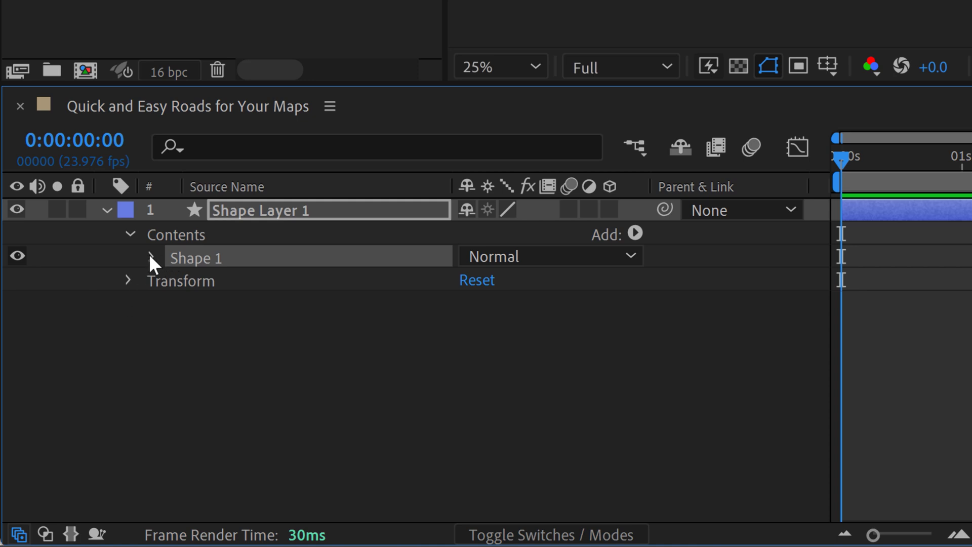
left_click(150, 256)
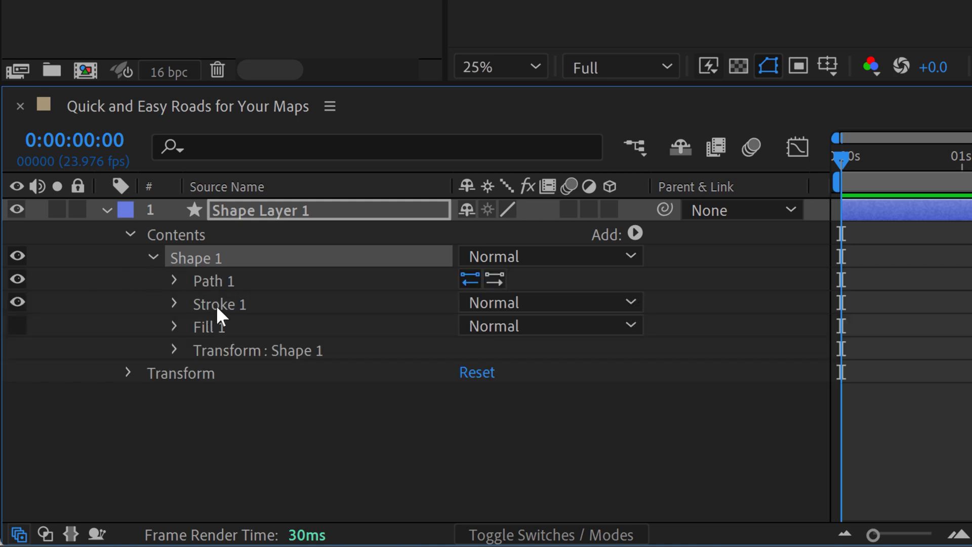
left_click(219, 347)
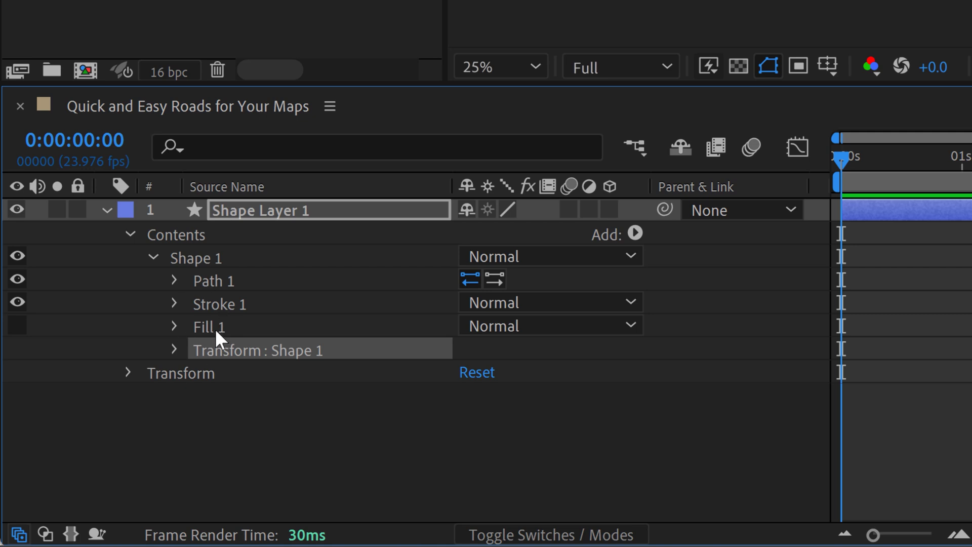
- Delete the Fill 1 property and expand Stroke 1's settings, viewing the comp at 50%
key("Up")
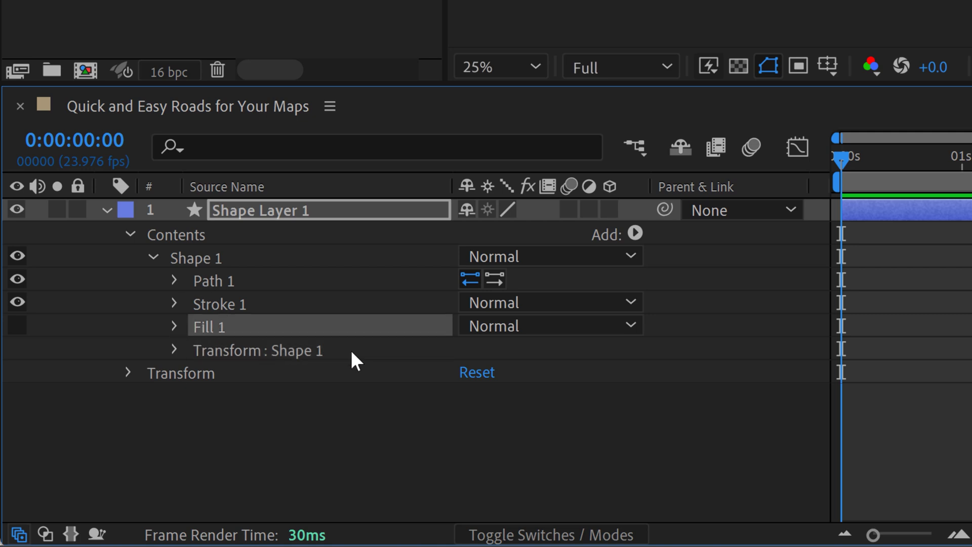
key("Delete")
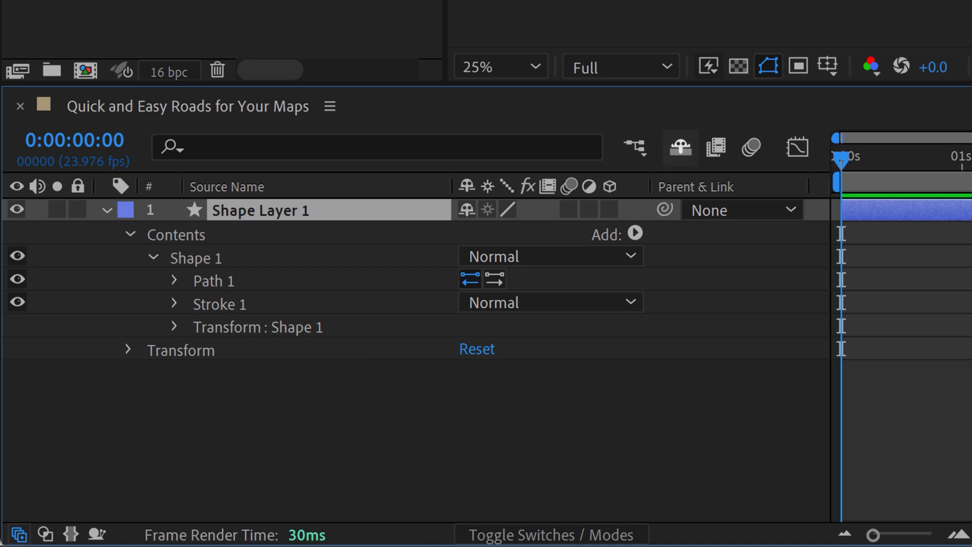
key("period")
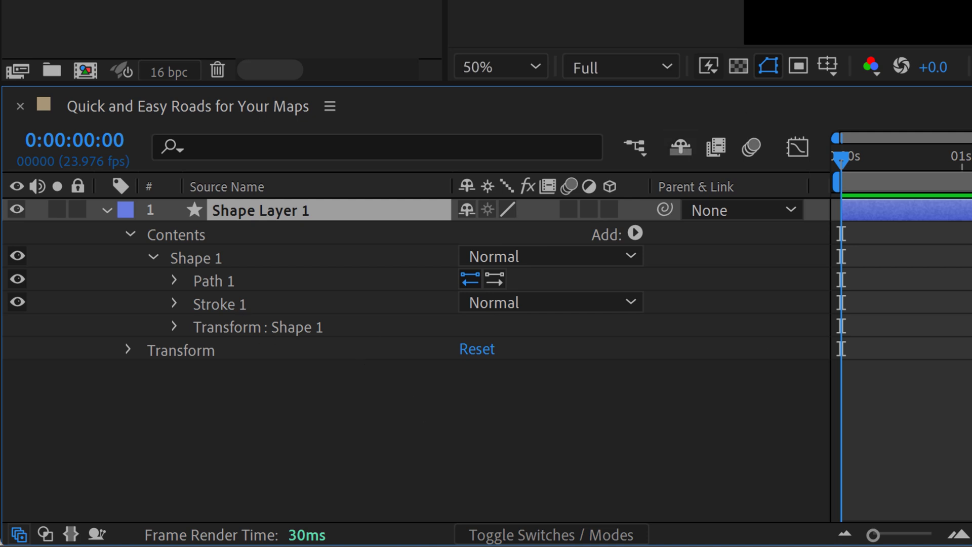
left_click(216, 302)
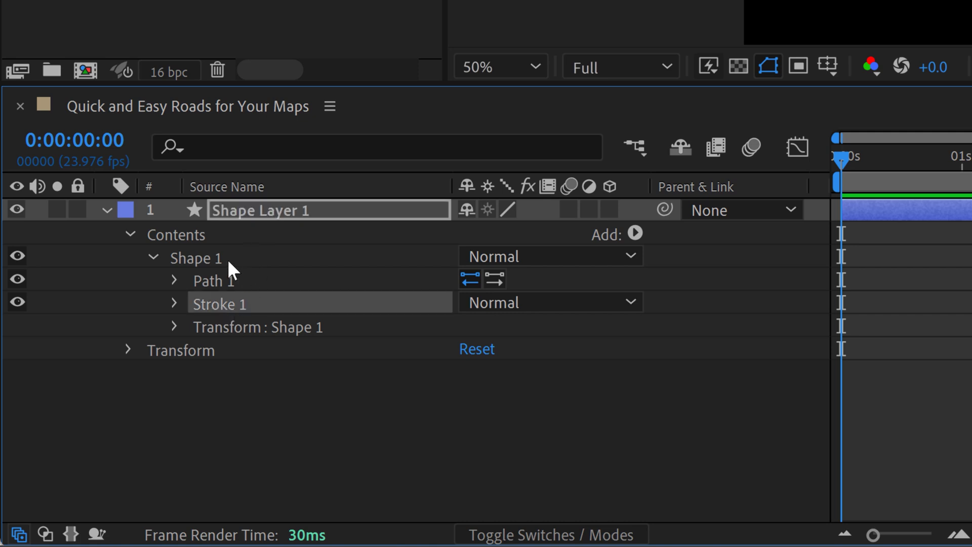
left_click(174, 303)
scroll(176, 301, "down", 1)
scroll(144, 334, "down", 2)
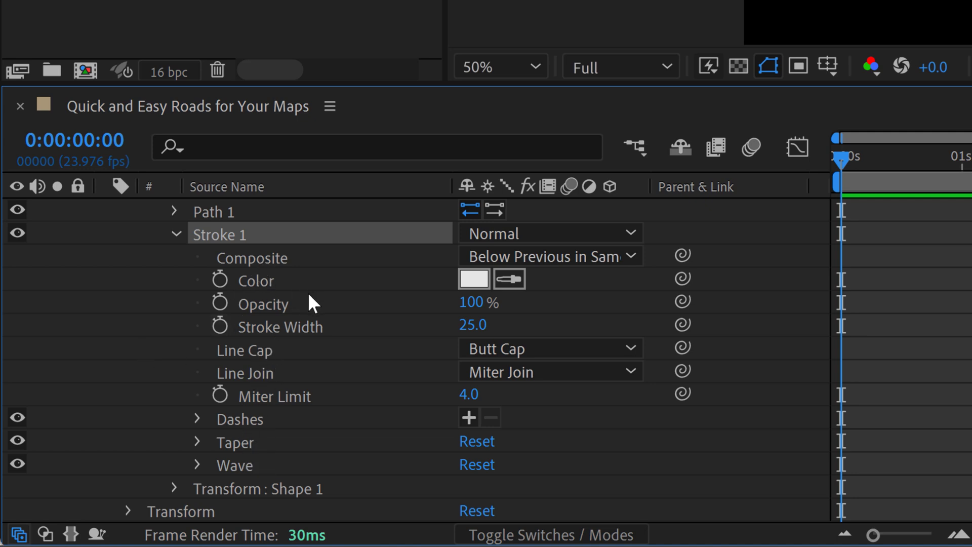
scroll(304, 299, "up", 3)
- Rename the Shape 1 group to 'Road 1'
left_click(175, 303)
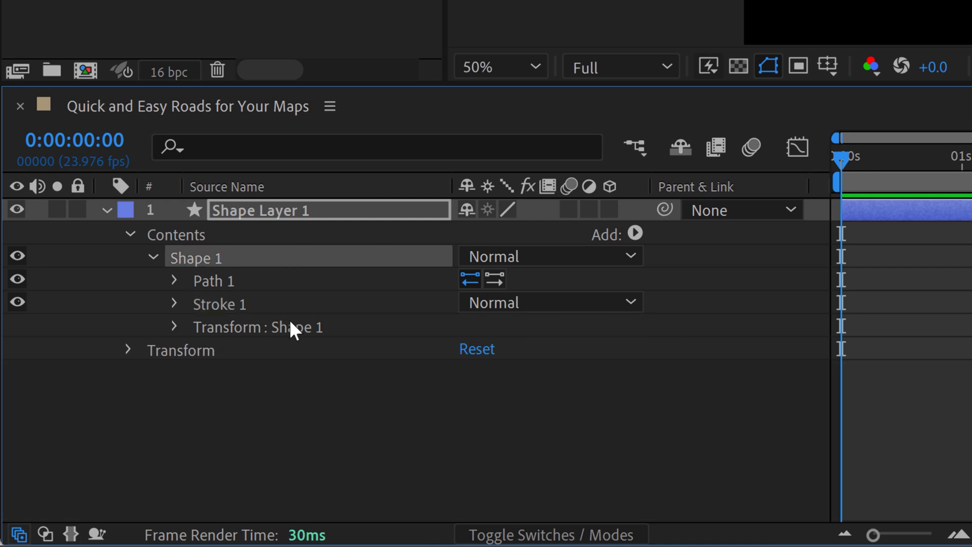
key("Return")
type("Ro")
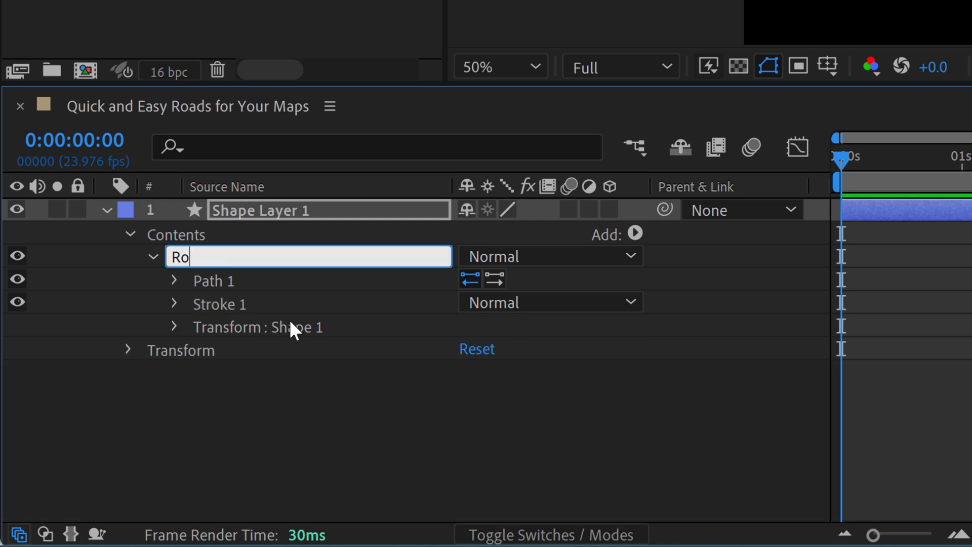
type("ad 1")
key("Return")
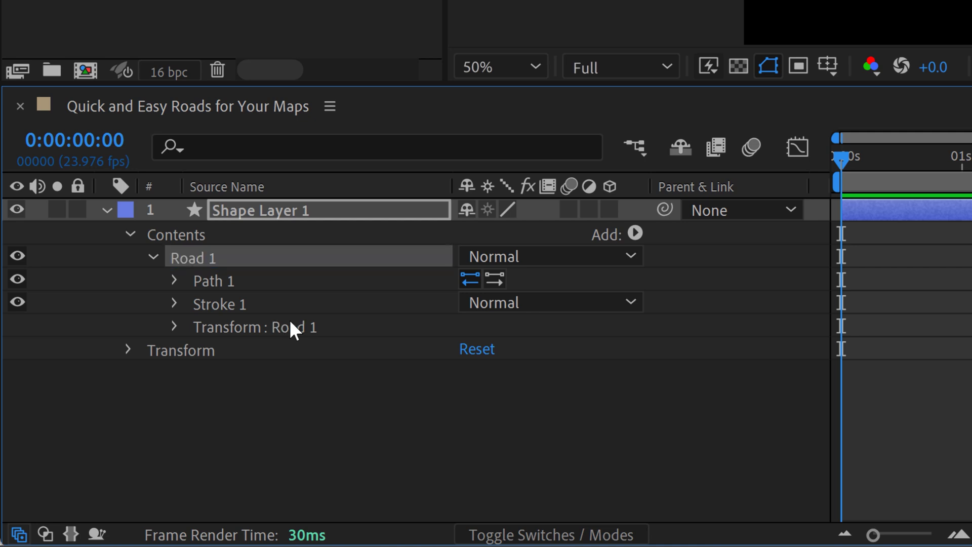
- Rename Stroke 1 to 'Asphalt'
left_click(205, 302)
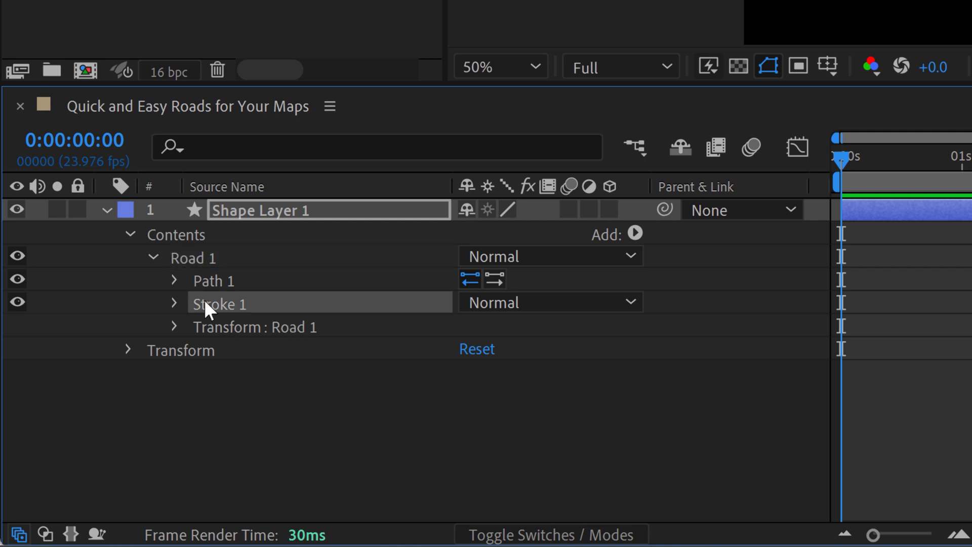
key("Return")
type("Asphalt")
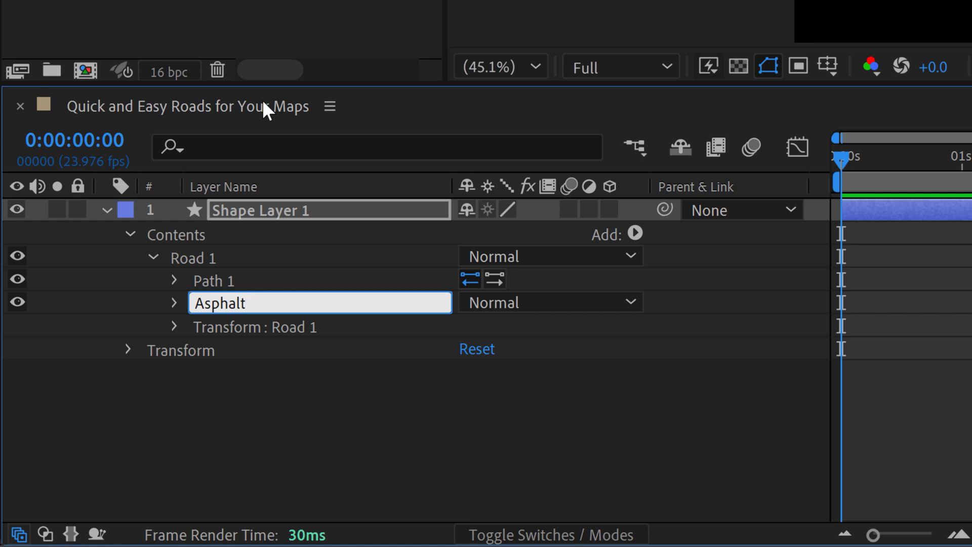
key("Return")
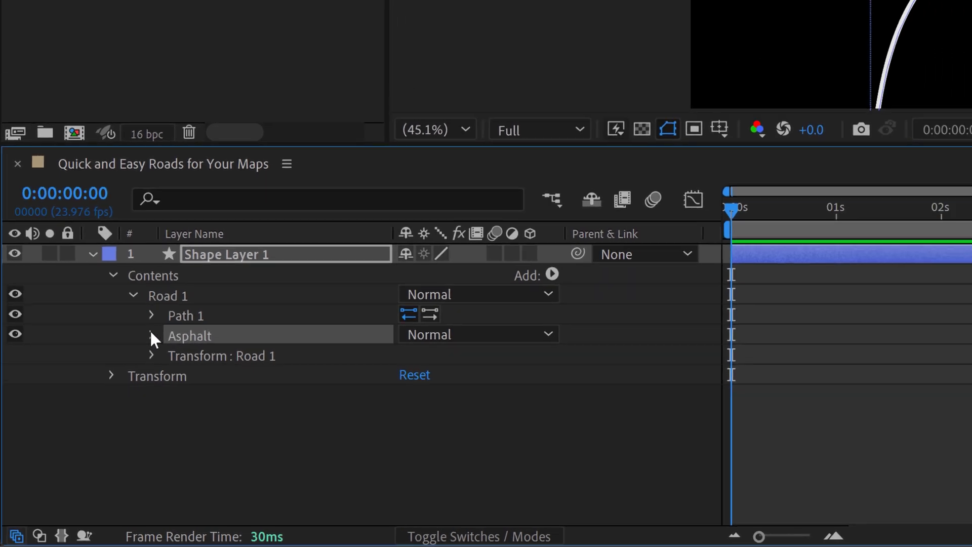
- Colour the Asphalt stroke dark grey (525252) and set its width to 150 px
left_click(173, 303)
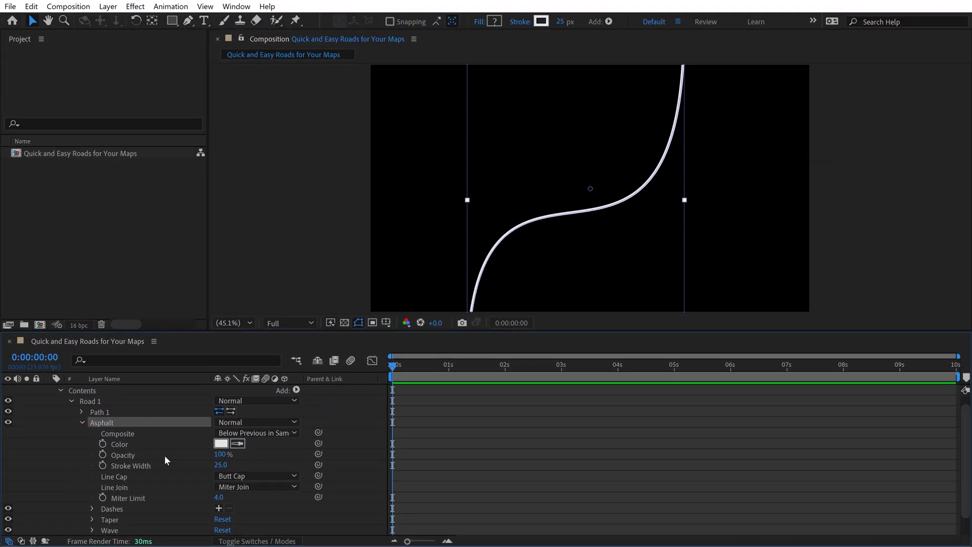
left_click(221, 444)
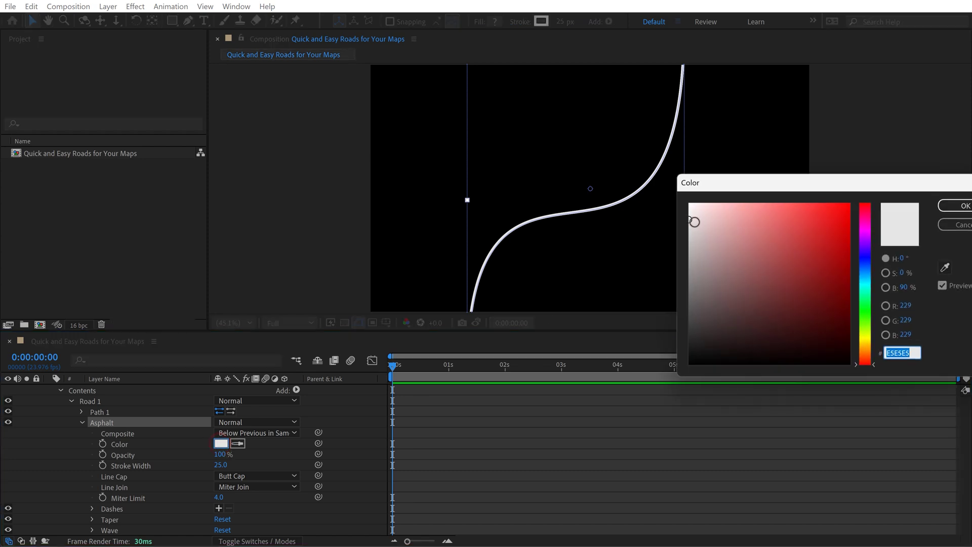
left_click_drag(680, 238, 676, 317)
left_click(966, 205)
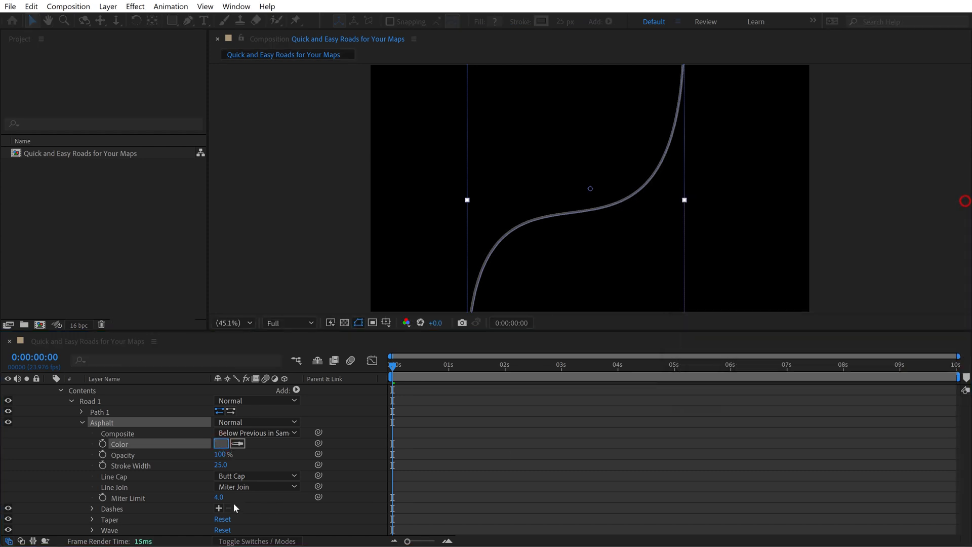
left_click(221, 465)
type("150")
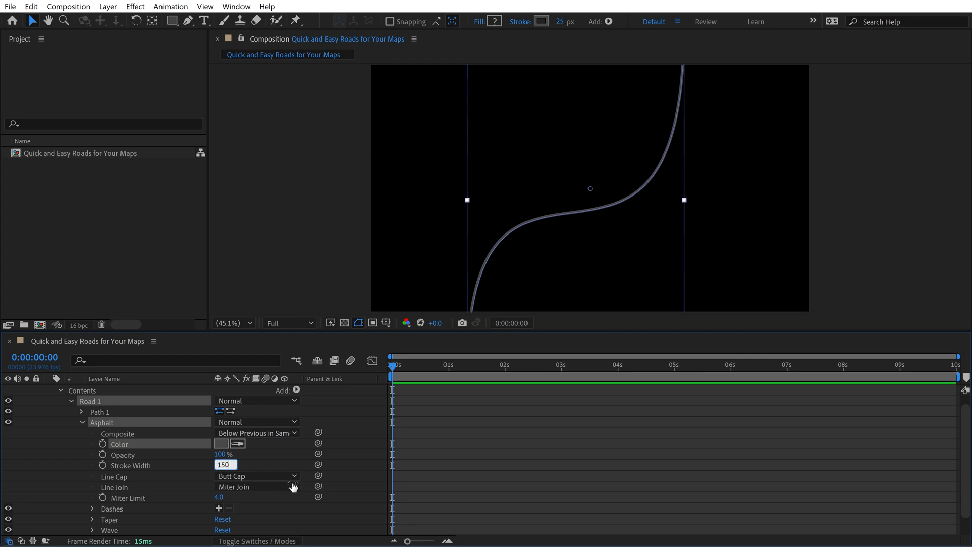
key("Return")
key("F2")
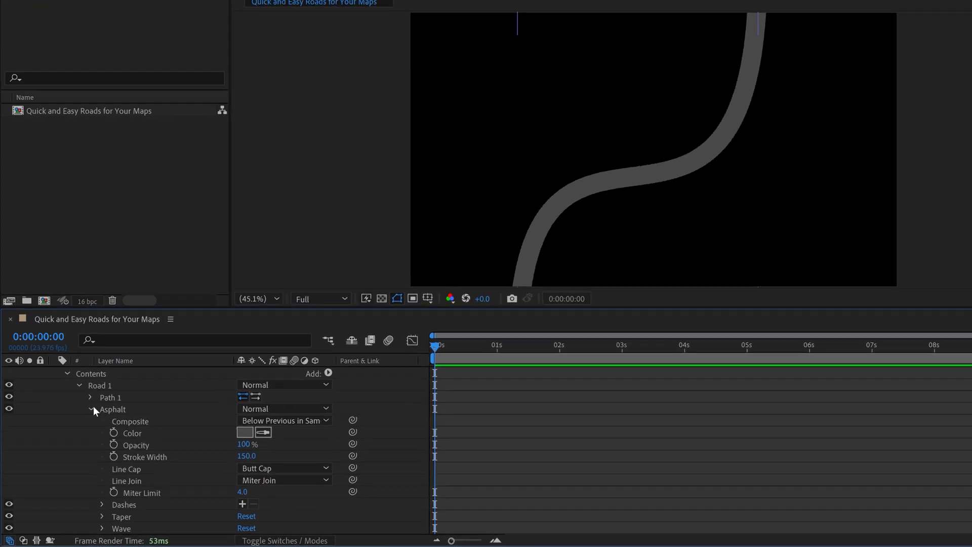
- Duplicate the Asphalt stroke, name the copy 'Lines', and move it above Asphalt
left_click(82, 422)
left_click(101, 433)
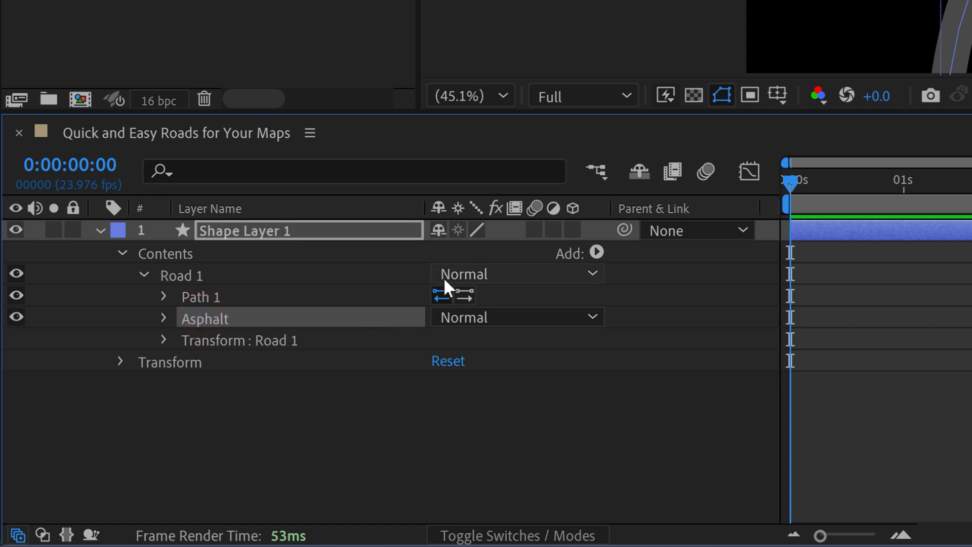
key("ctrl+d")
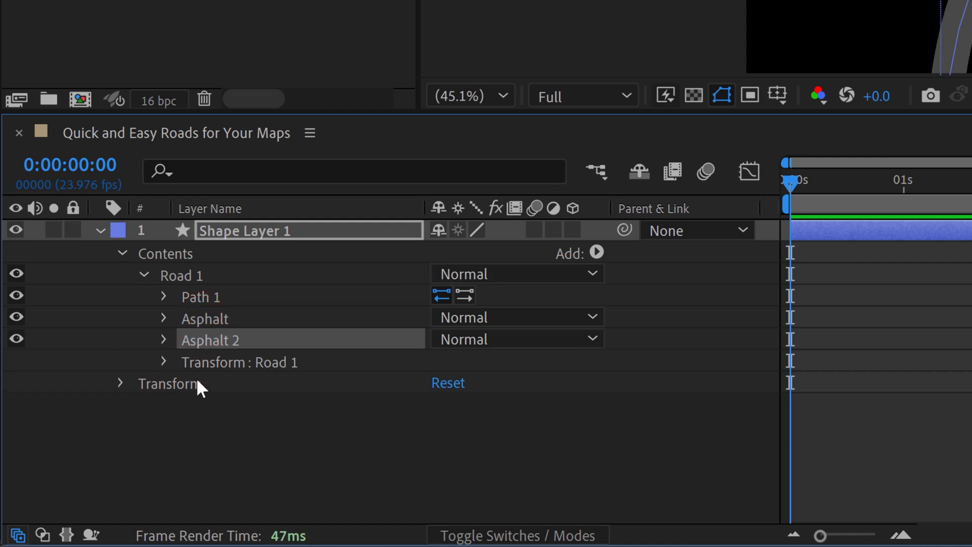
key("Return")
type("Lines")
key("Return")
left_click_drag(200, 337, 208, 312)
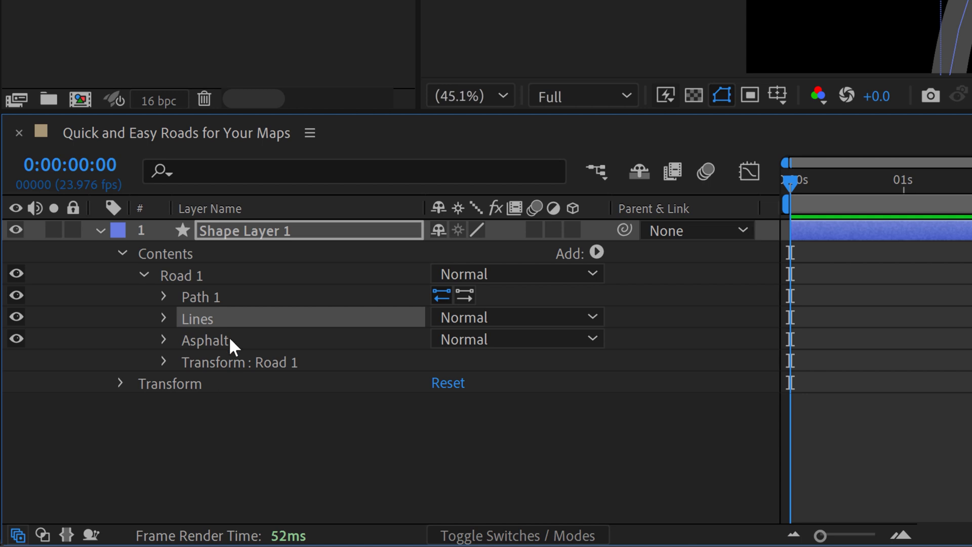
- Make the Lines stroke bright yellow with a 10 px width
left_click(164, 318)
scroll(168, 336, "down", 1)
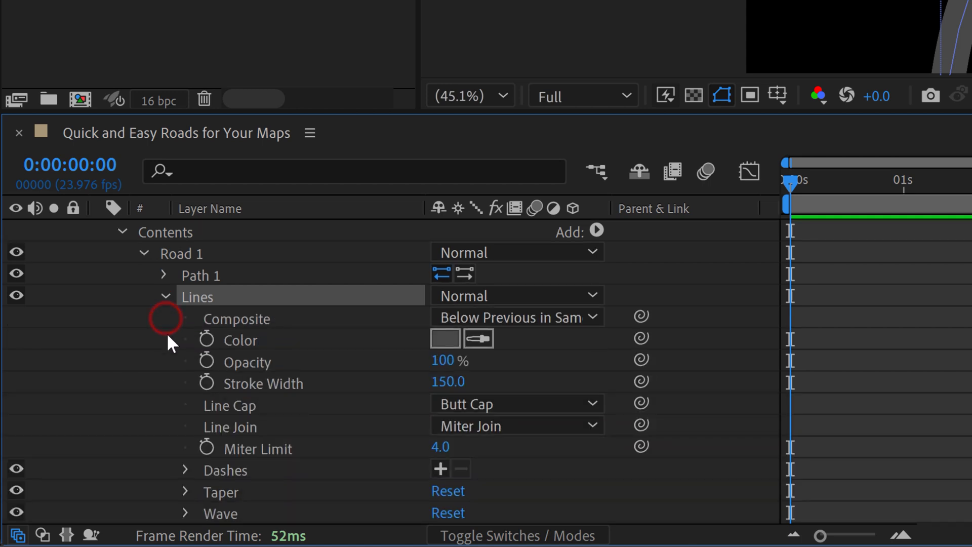
left_click(445, 338)
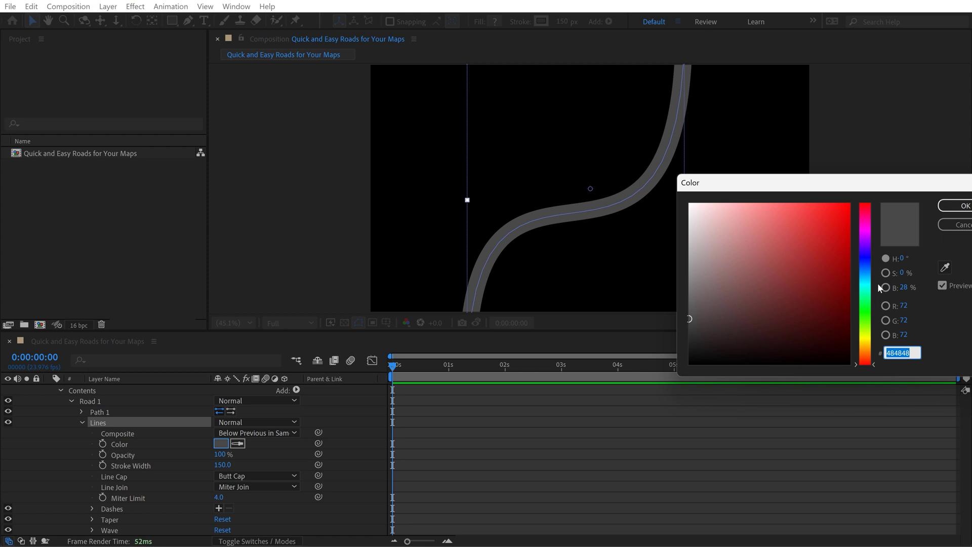
left_click(866, 283)
left_click_drag(867, 327, 867, 337)
left_click_drag(805, 248, 800, 223)
left_click(948, 205)
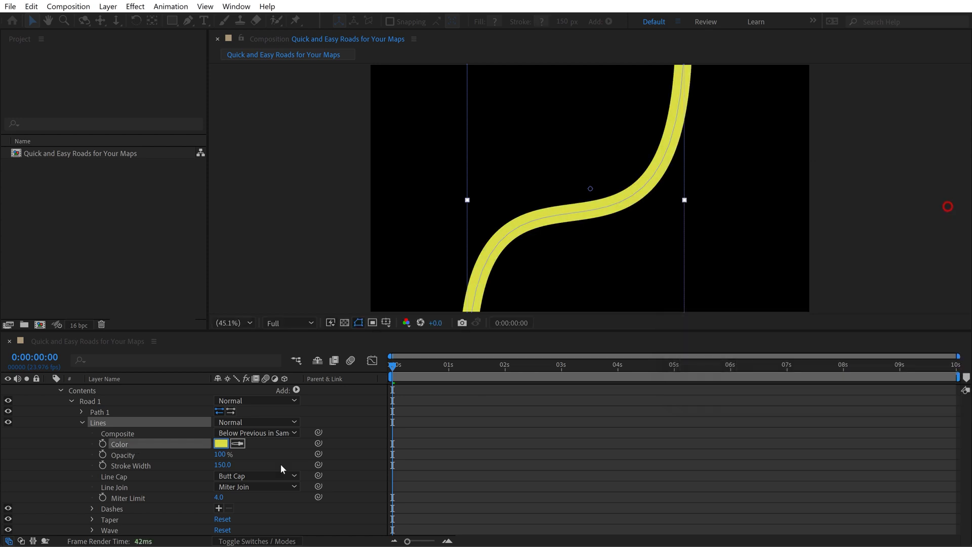
left_click(223, 465)
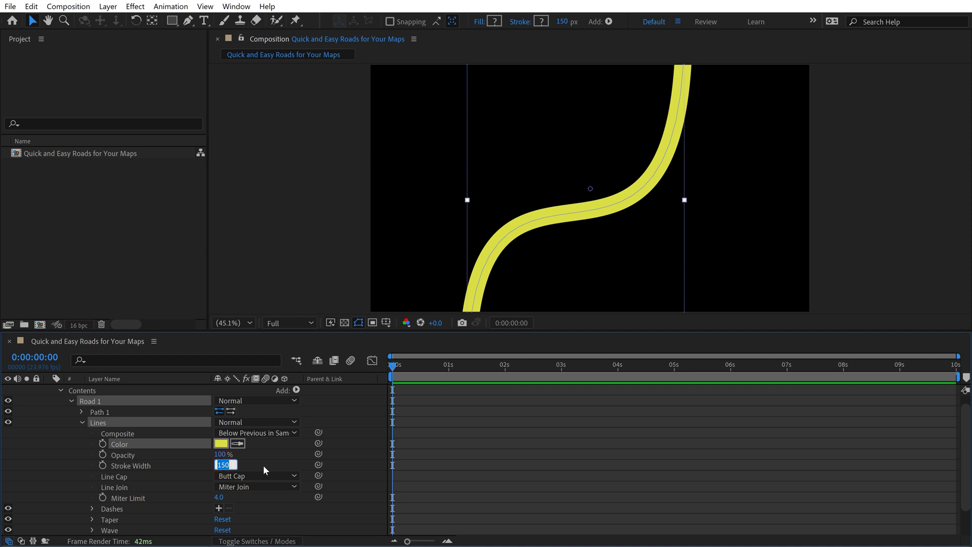
type("10")
key("Return")
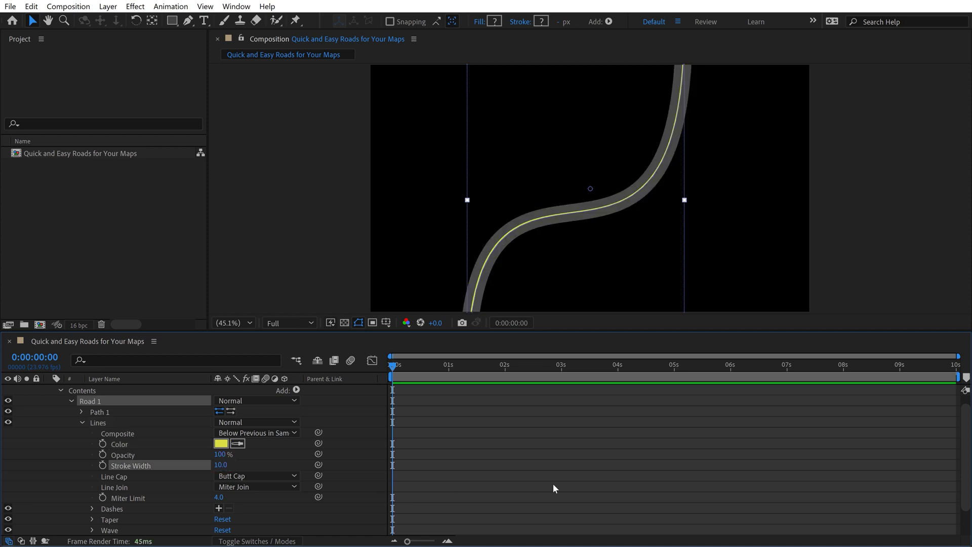
left_click(553, 482)
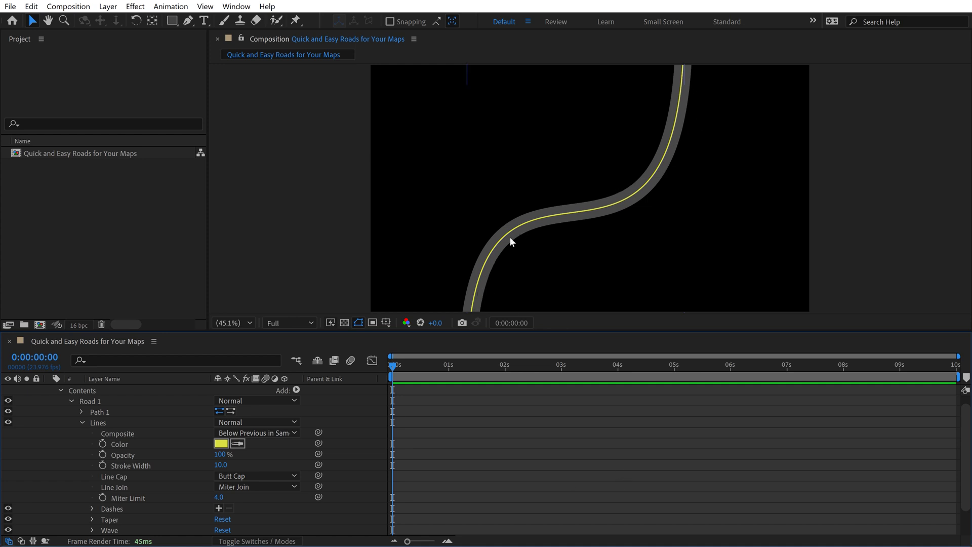
scroll(67, 463, "down", 2)
- Add Dash and Gap entries to the Lines stroke's Dashes settings
left_click(108, 475)
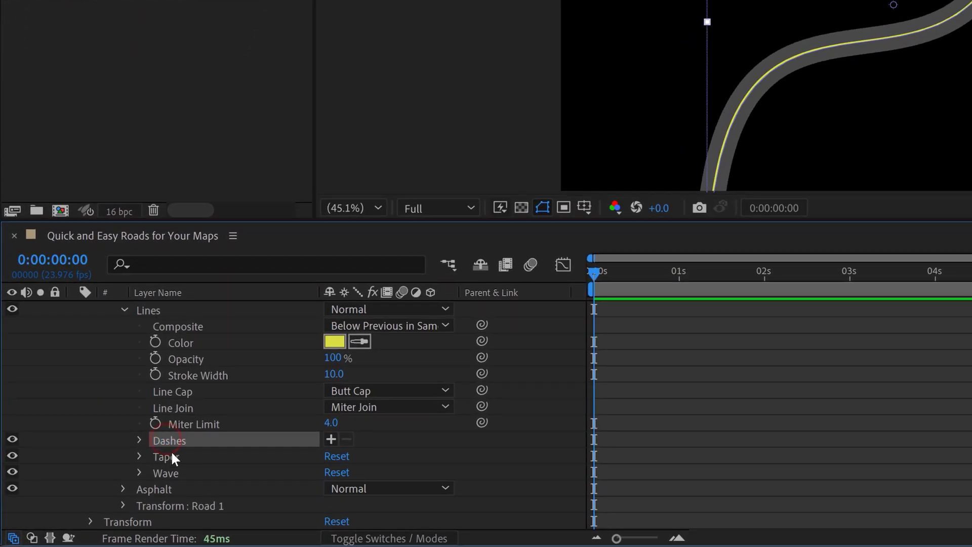
left_click(138, 440)
left_click(332, 439)
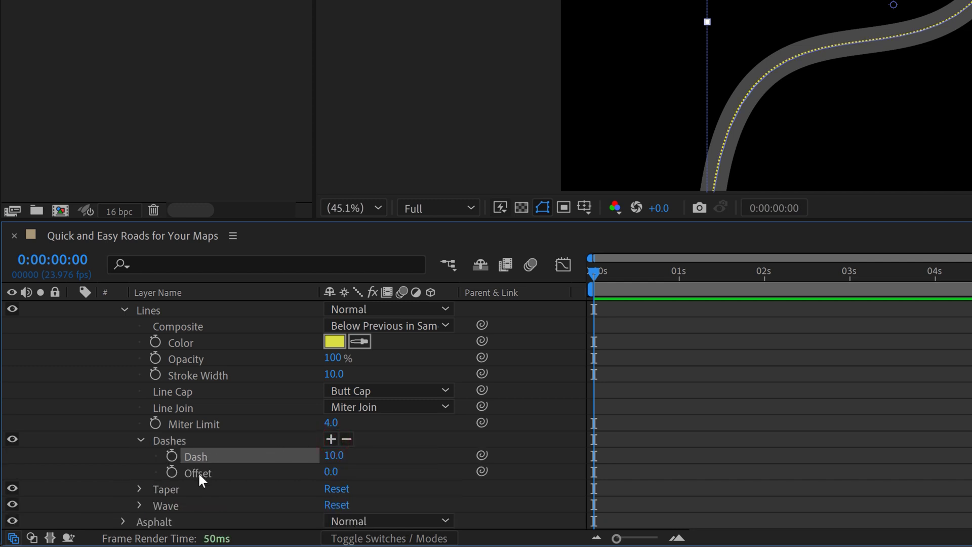
left_click(330, 436)
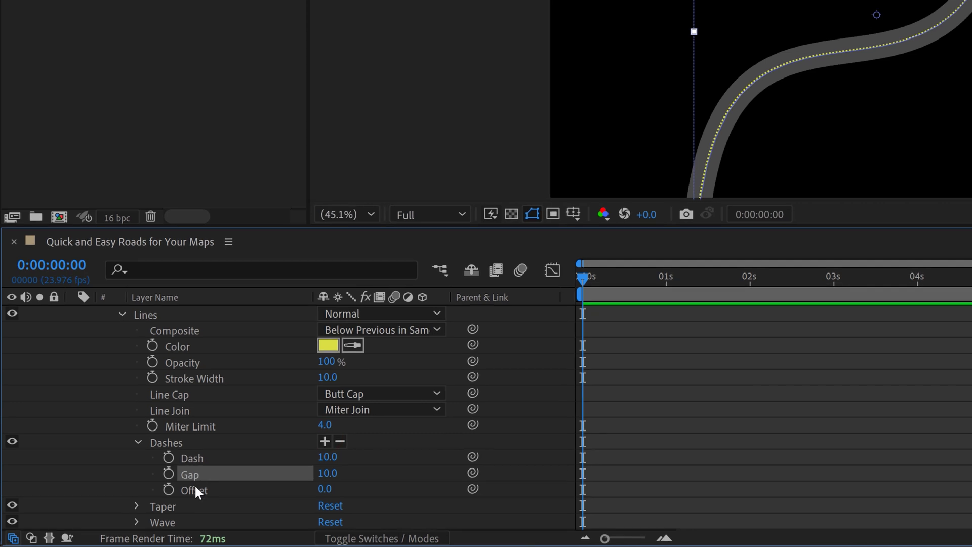
scroll(930, 106, "up", 4)
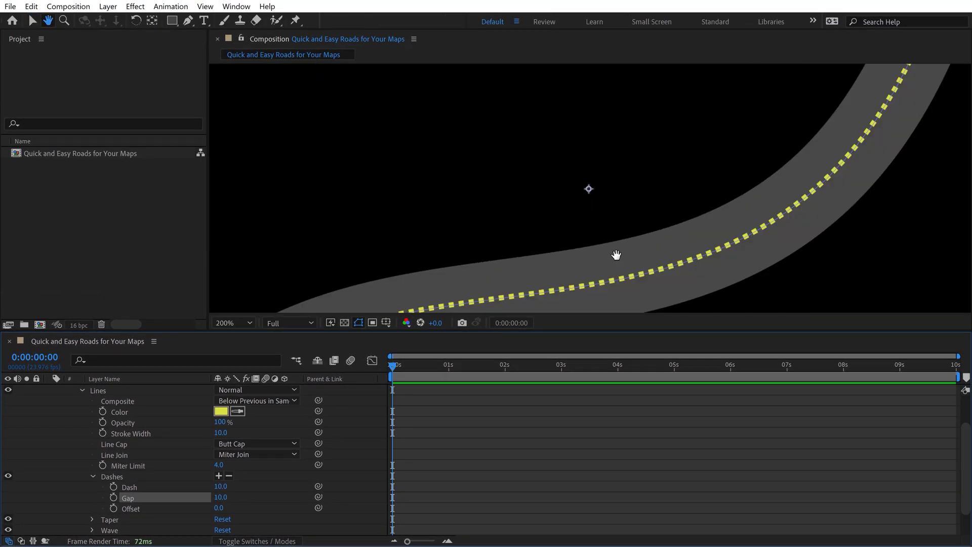
left_click_drag(616, 255, 658, 152)
left_click(649, 443)
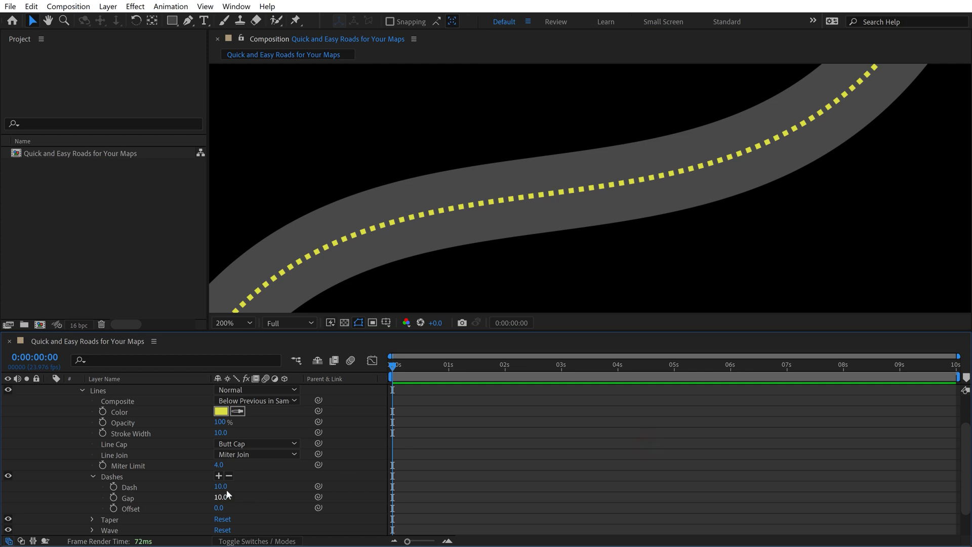
- Set the dash length to 75 and widen the gap to 45
left_click_drag(226, 490, 267, 482)
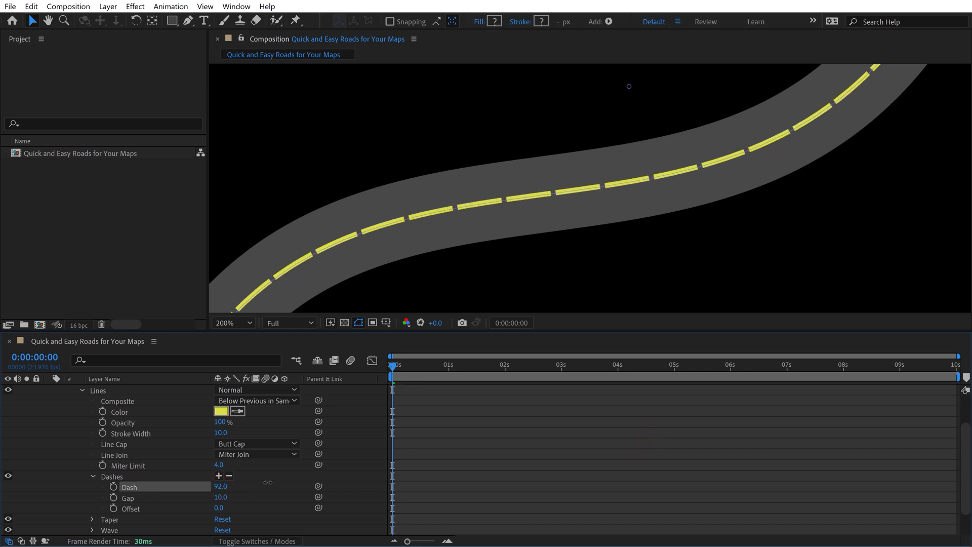
left_click(223, 488)
type("75")
key("Return")
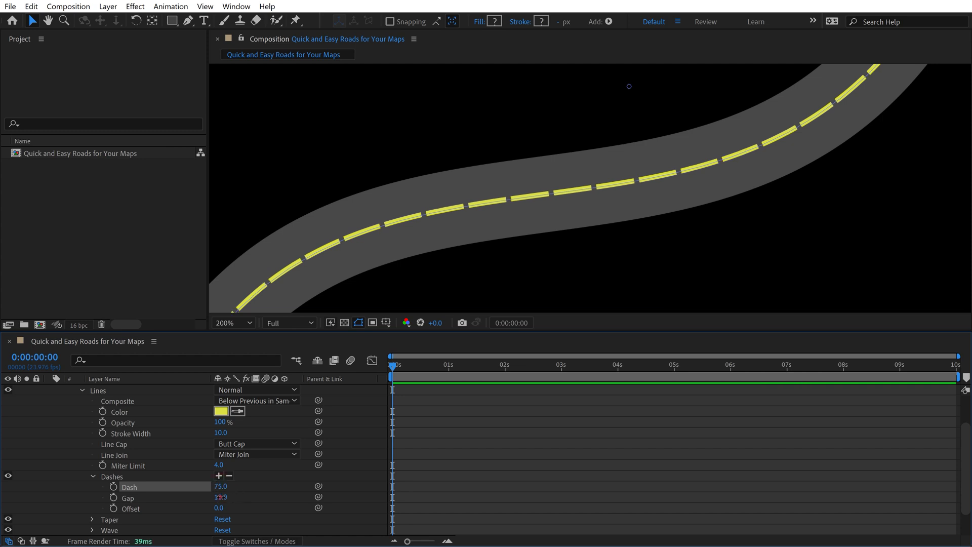
left_click(221, 498)
type("30")
key("Return")
left_click(221, 497)
type("45")
key("Return")
left_click(467, 489)
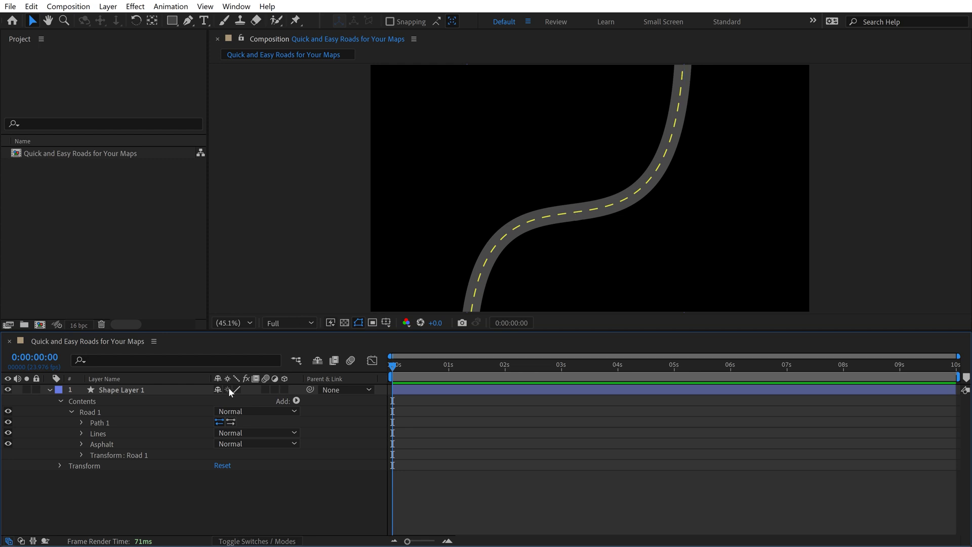
left_click(107, 390)
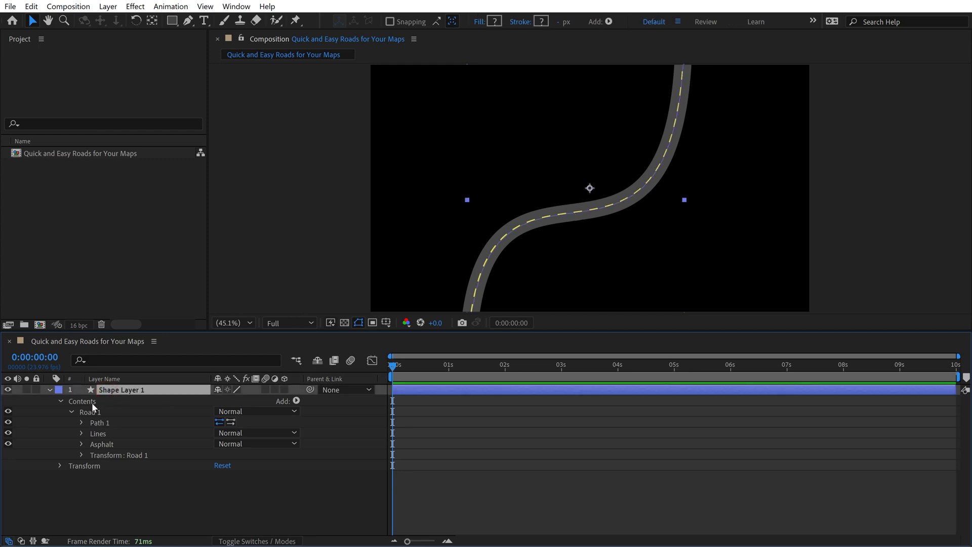
left_click(97, 422)
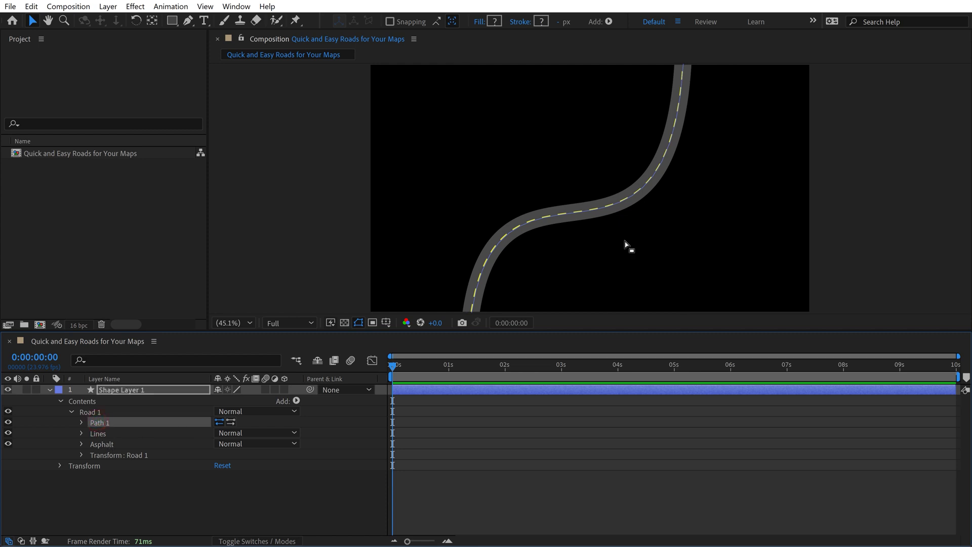
scroll(646, 198, "down", 2)
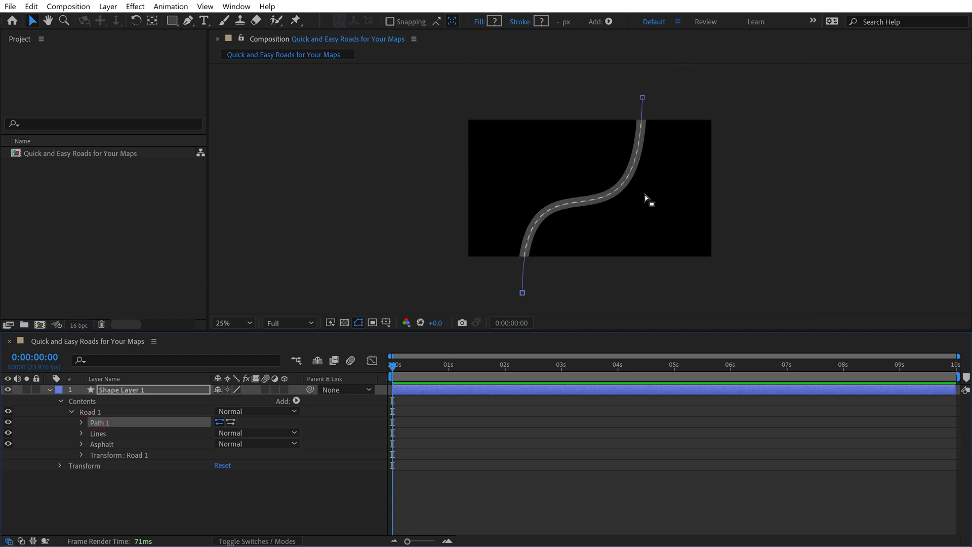
key("g")
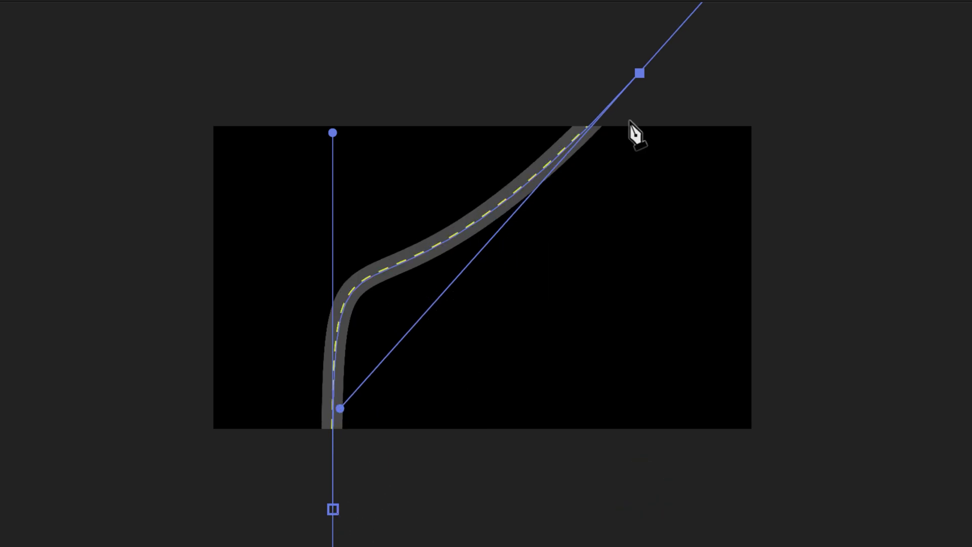
left_click_drag(640, 73, 625, 282)
left_click_drag(731, 158, 588, 116)
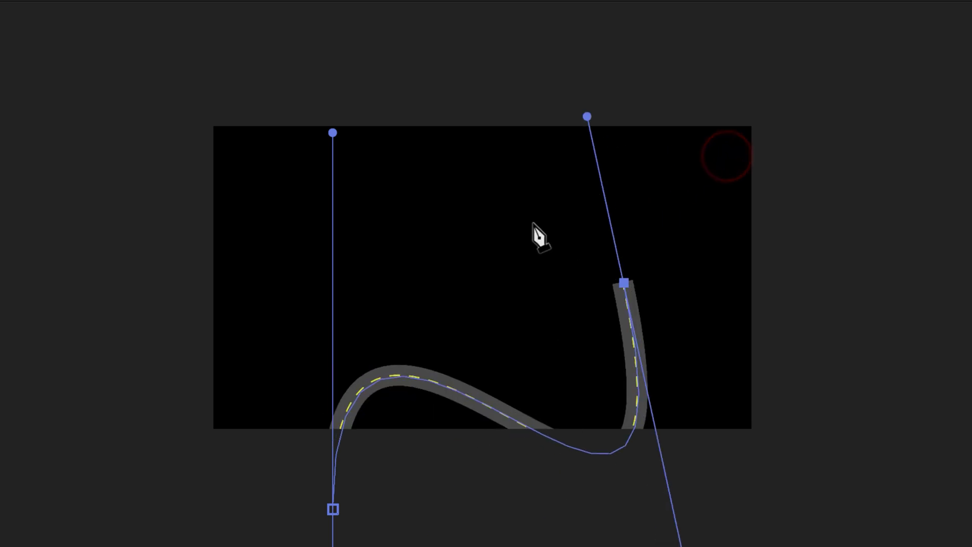
left_click_drag(503, 215, 410, 225)
left_click_drag(353, 271, 291, 304)
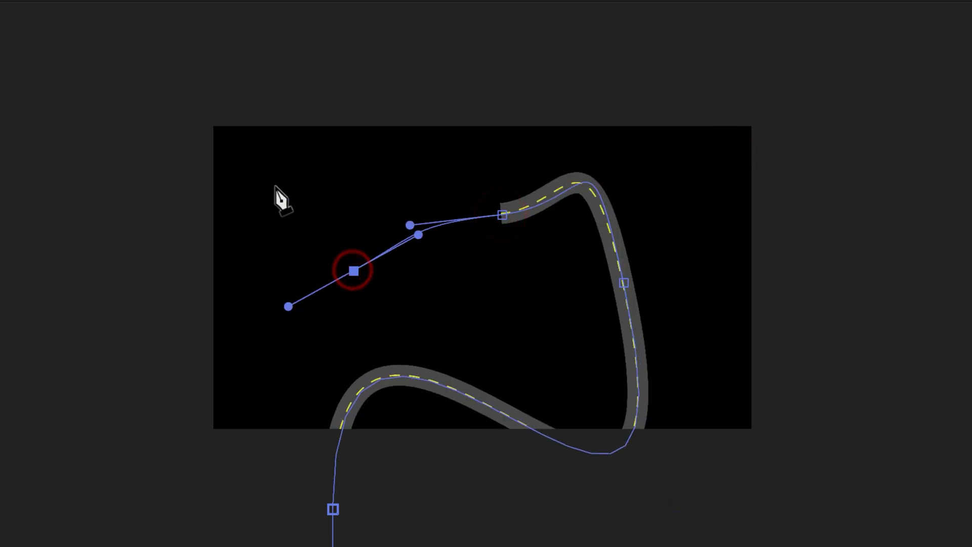
left_click_drag(273, 185, 269, 144)
left_click_drag(497, 148, 653, 134)
left_click_drag(696, 195, 740, 276)
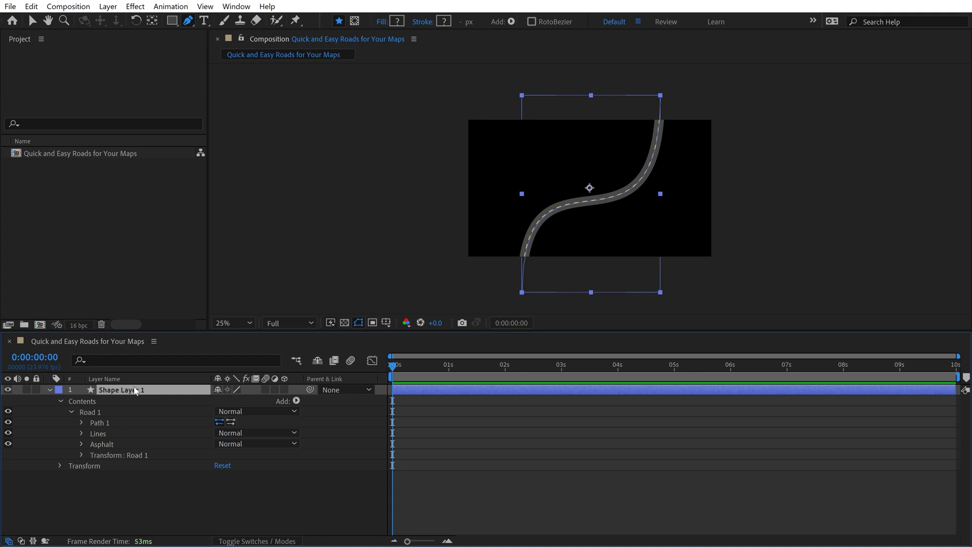
- Rename the shape layer 'Road 1' and add an Offset Paths operator
key("Return")
type("Road 1")
key("Return")
left_click(70, 411)
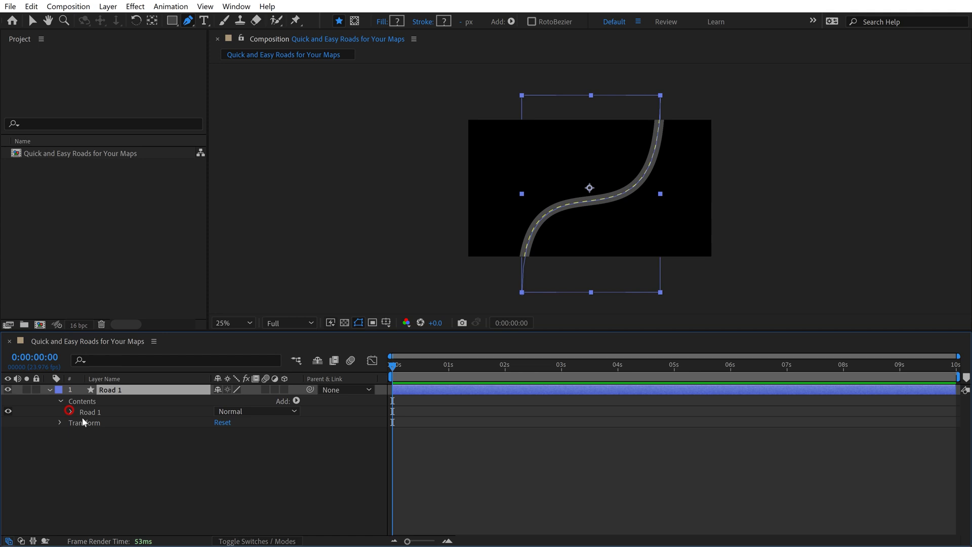
left_click(296, 400)
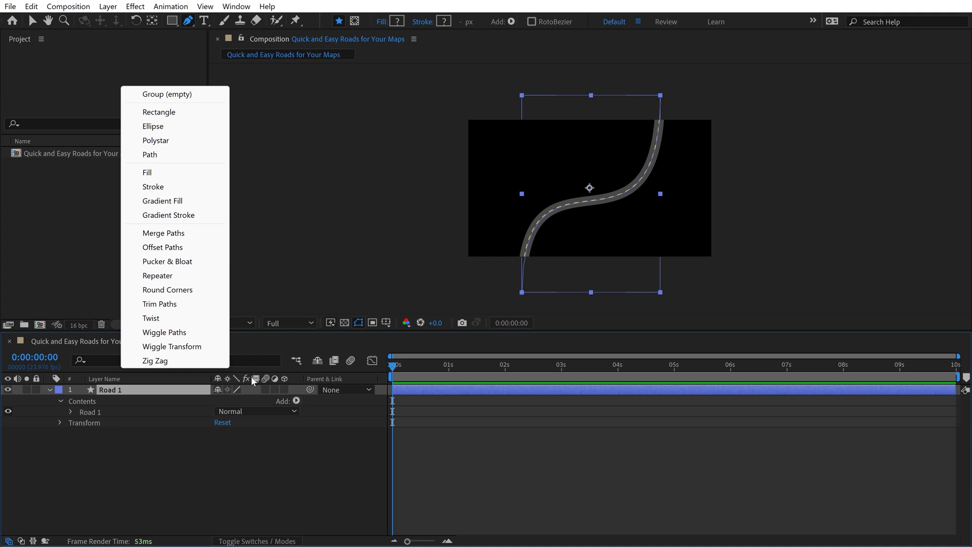
left_click(162, 247)
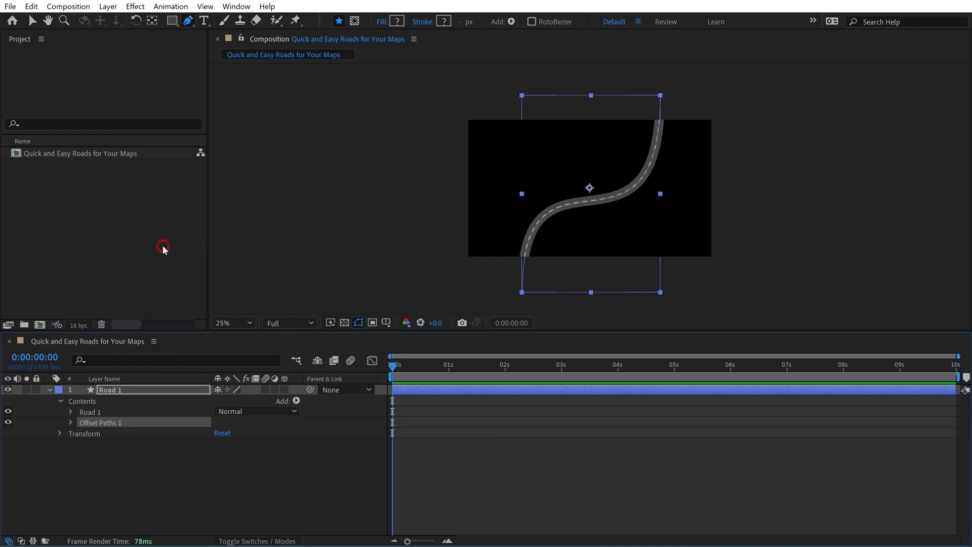
left_click(71, 423)
- Set the Offset Paths Amount to 115 to double the road
left_click(556, 490)
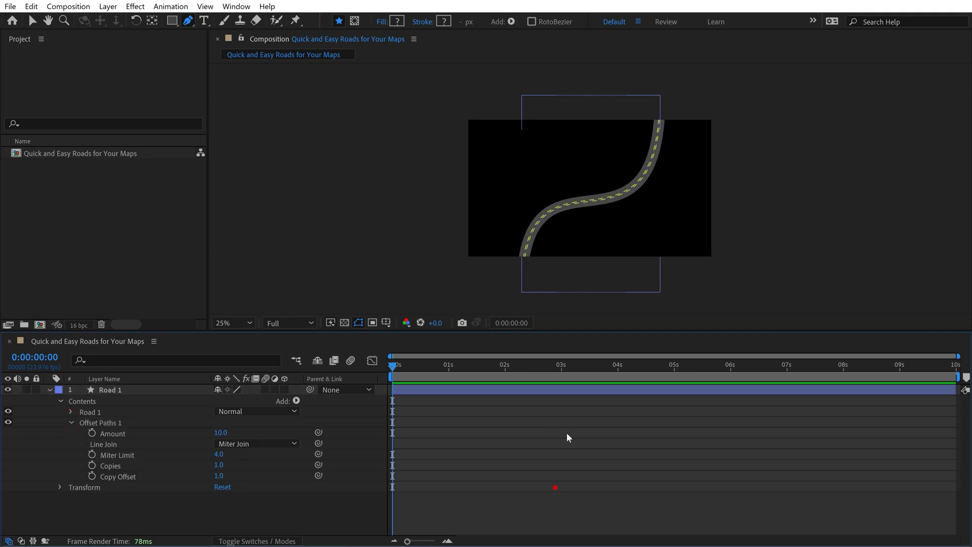
key("period")
key("period")
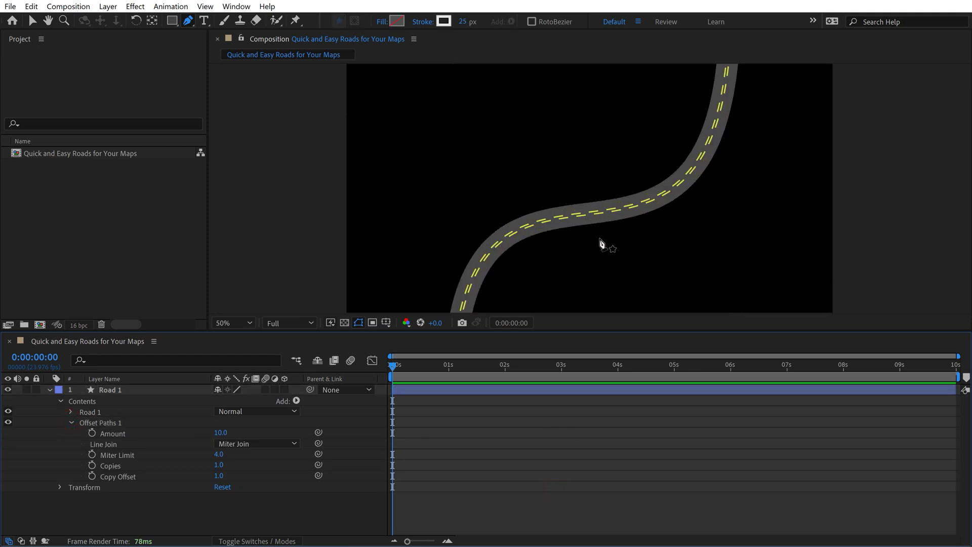
key("v")
left_click_drag(221, 432, 285, 432)
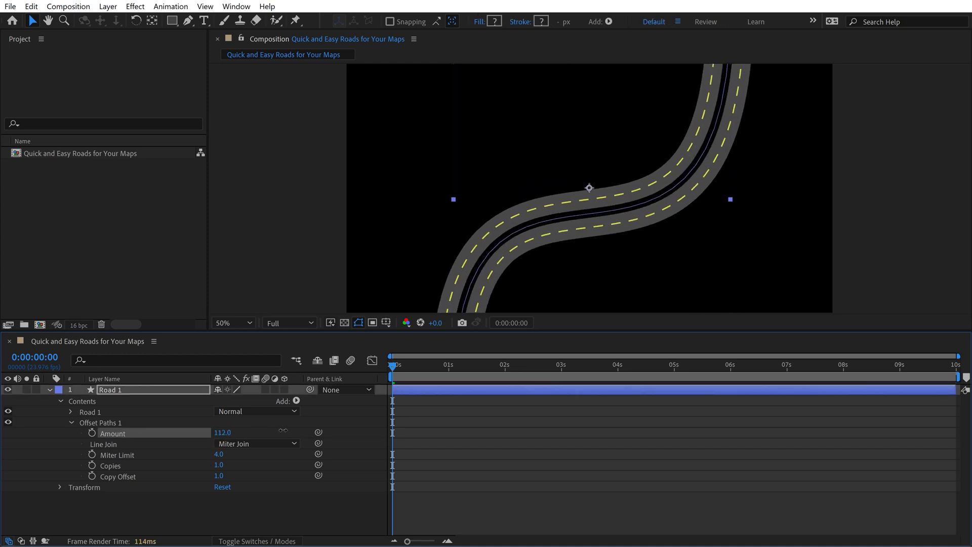
left_click(223, 433)
type("115")
key("Return")
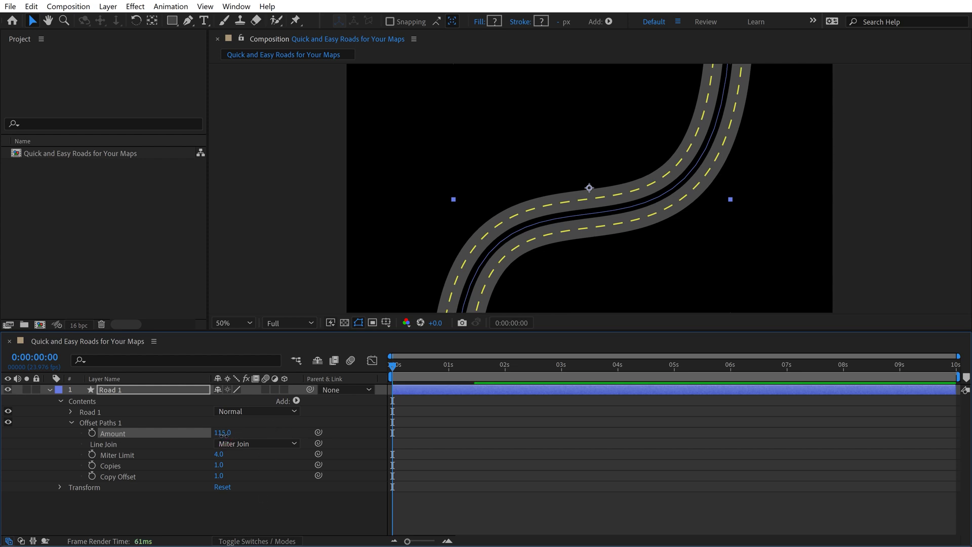
- Drag the Road 1 path's top anchor point to the left
left_click(254, 511)
scroll(613, 240, "down", 2)
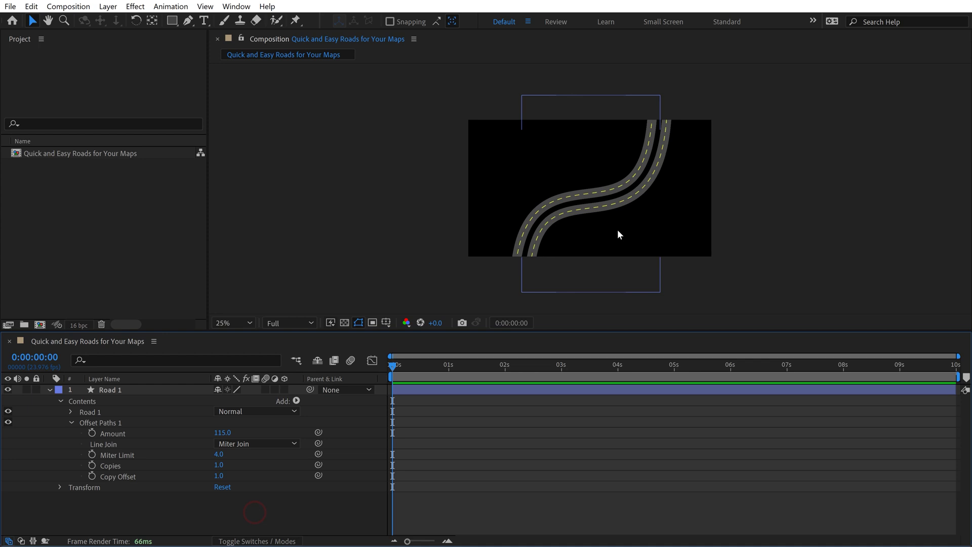
left_click(96, 411)
key("g")
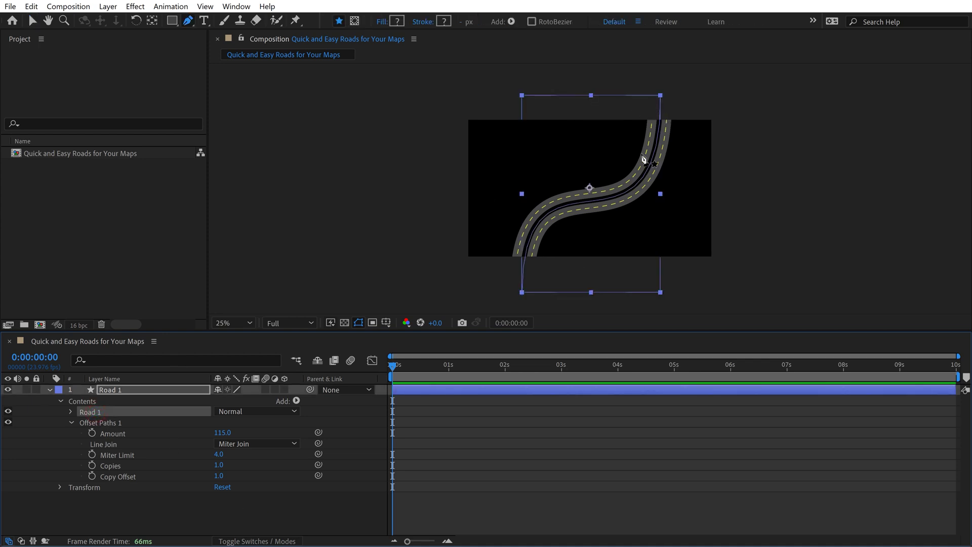
mouse_move(660, 96)
left_mouse_down()
mouse_move(556, 99)
mouse_move(660, 95)
left_mouse_up()
- Open Road 1 > Lines > Dashes and scrub the dash Offset to 220
left_click(71, 422)
left_click(70, 411)
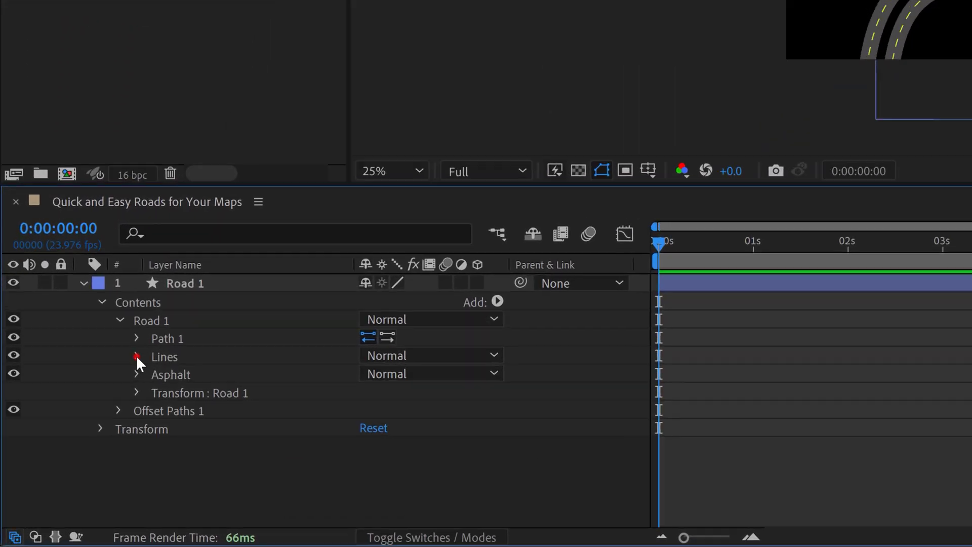
left_click(136, 356)
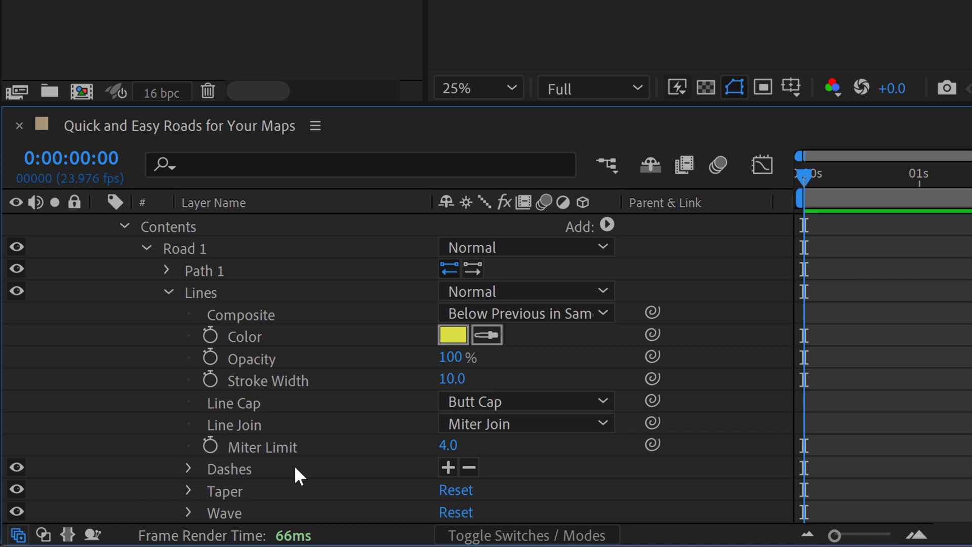
left_click(191, 465)
scroll(143, 377, "down", 4)
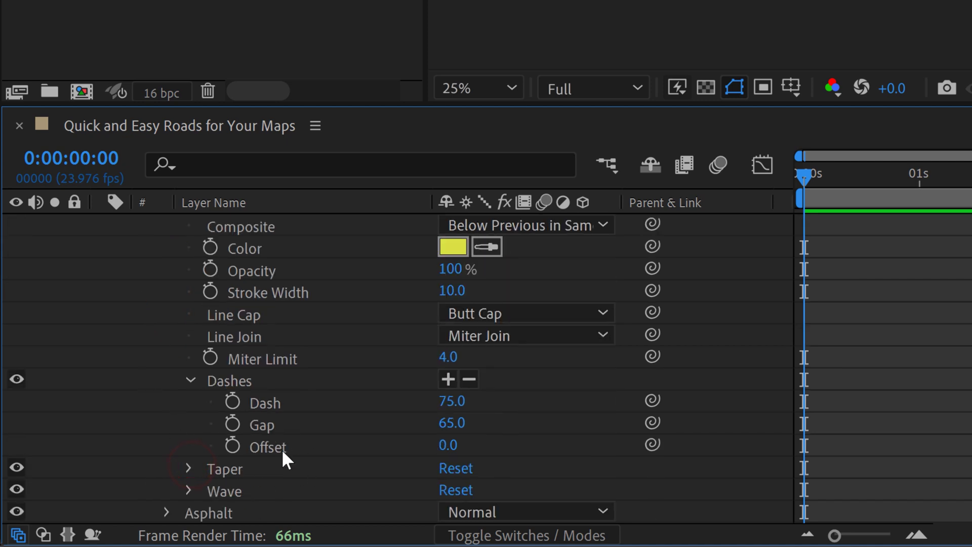
scroll(962, 3, "up", 3)
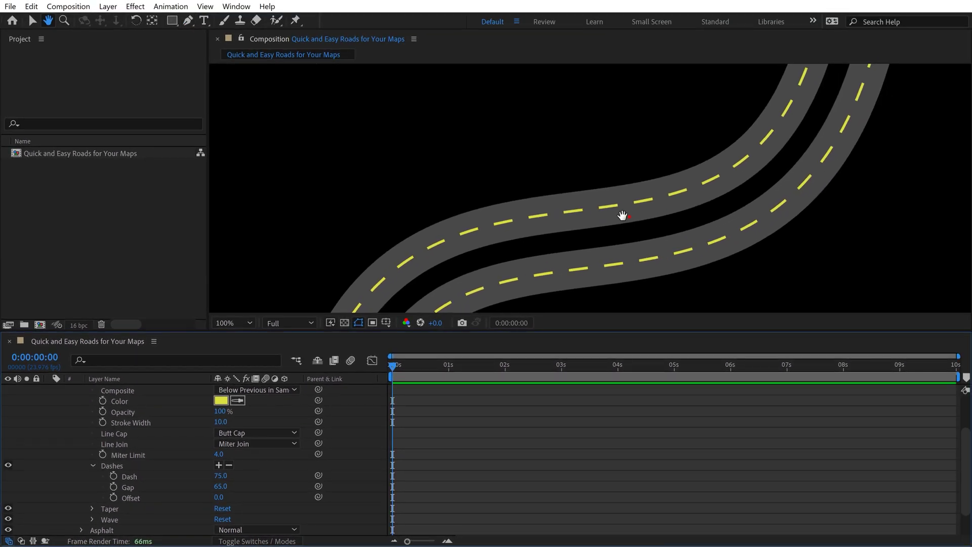
left_click_drag(622, 216, 516, 182)
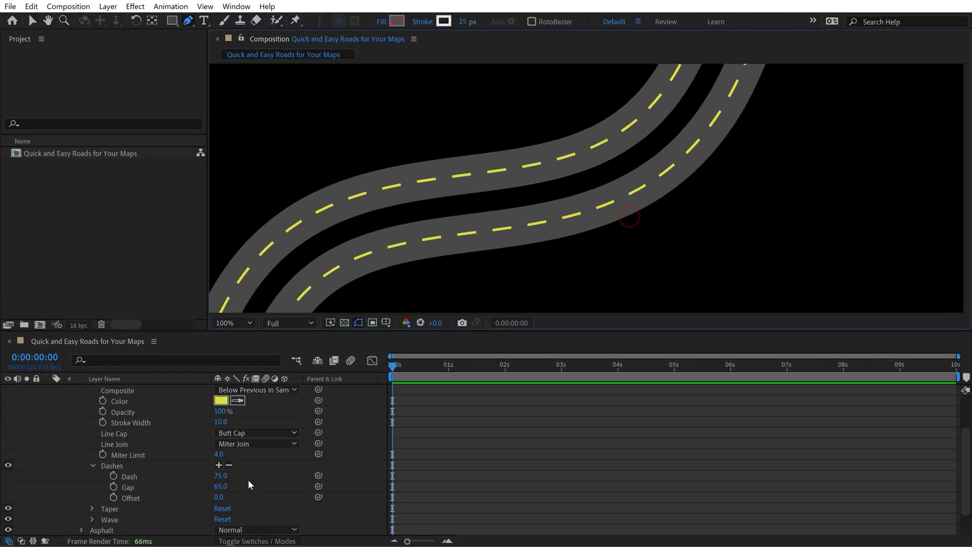
left_click(221, 497)
mouse_move(220, 497)
left_mouse_down()
mouse_move(488, 450)
mouse_move(226, 500)
left_mouse_up()
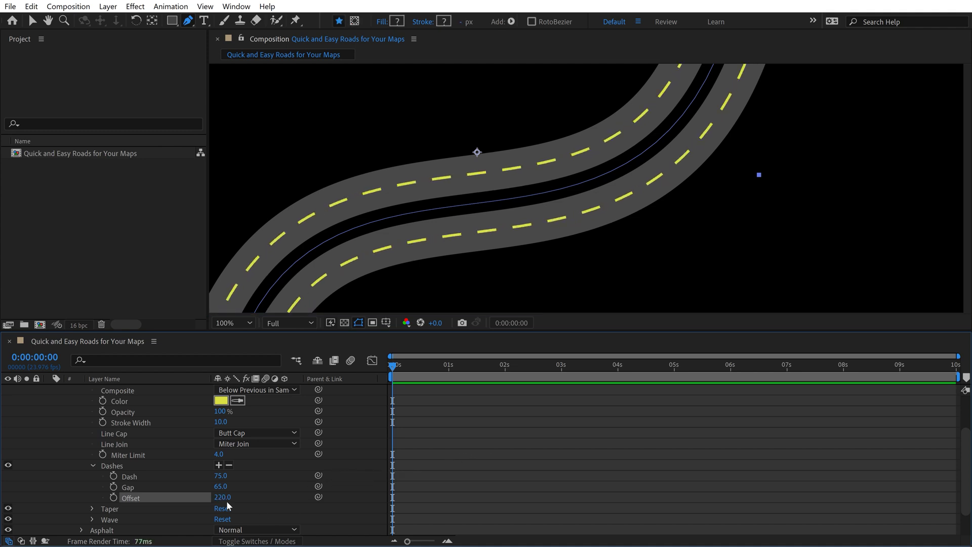
- Add the expression time*100 to the dash Offset and preview the moving dashes
left_click(113, 498, "alt")
type("ti")
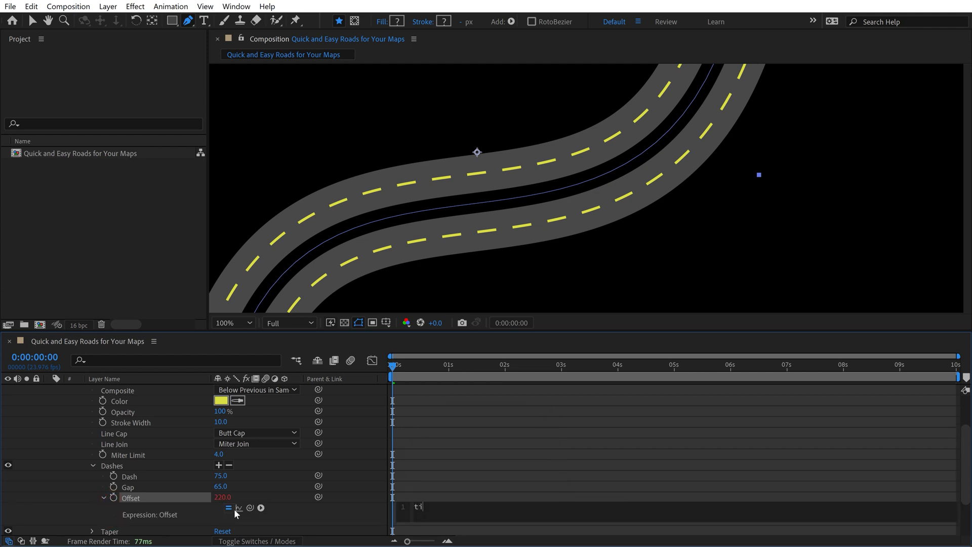
type("me*100")
left_click(461, 444)
scroll(479, 224, "down", 2)
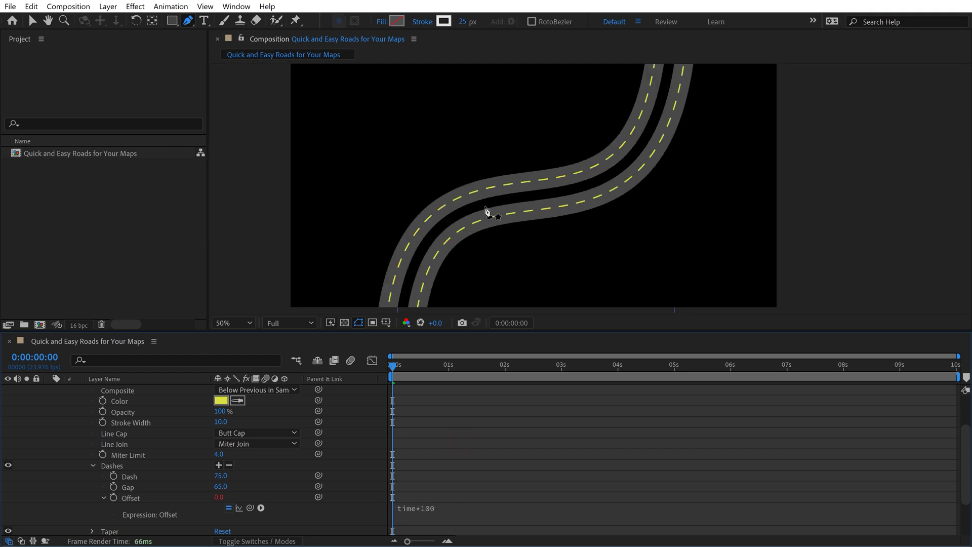
key("space")
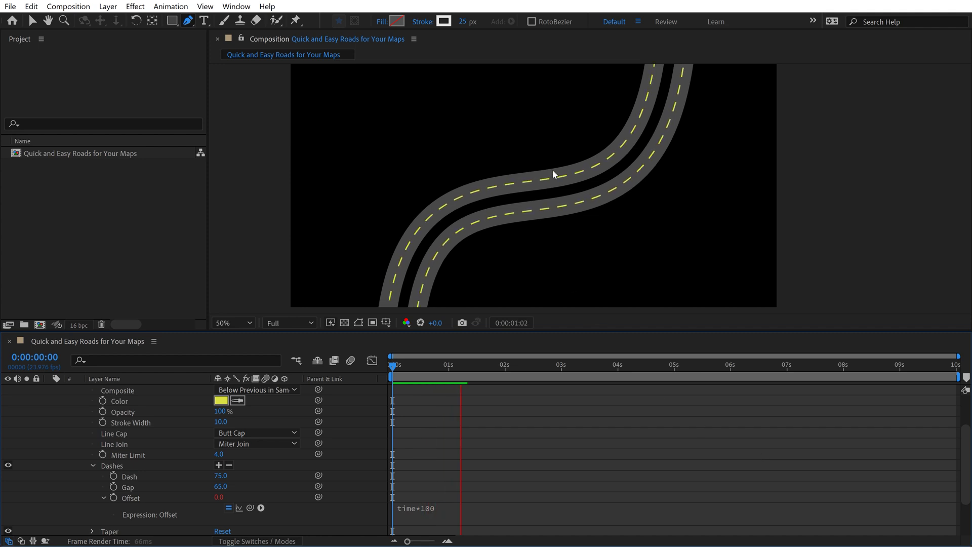
key("v")
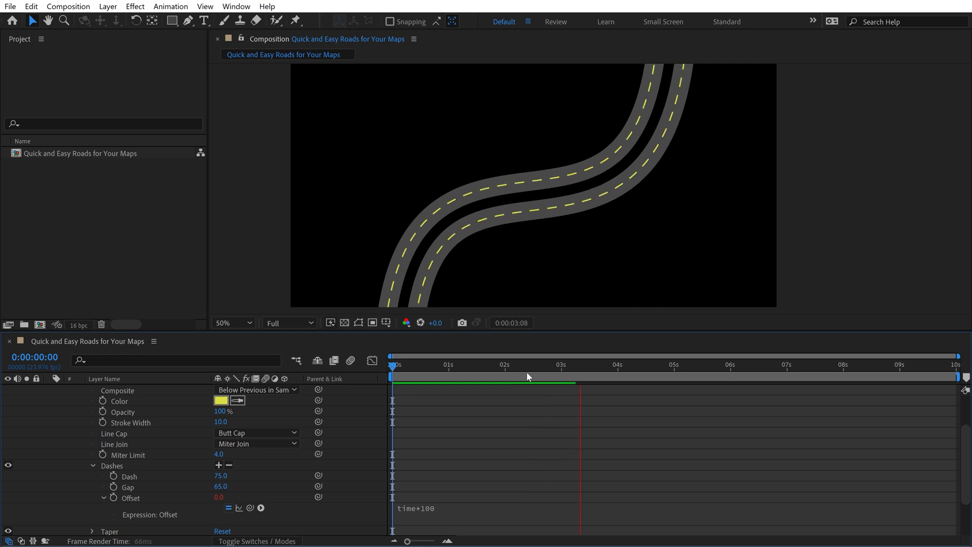
key("space")
- Change the Offset expression to time*-100 and preview the dashes moving in reverse
scroll(553, 423, "down", 2)
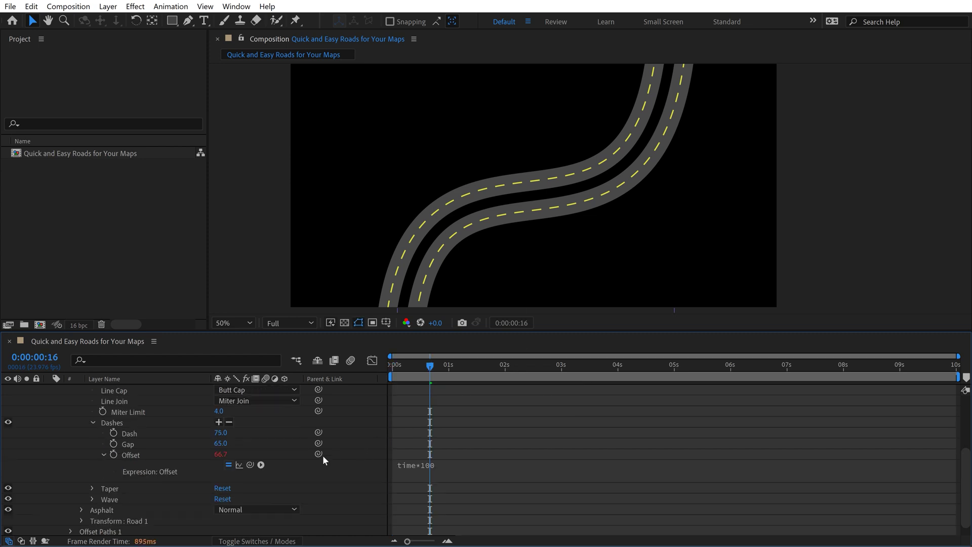
left_click(434, 469)
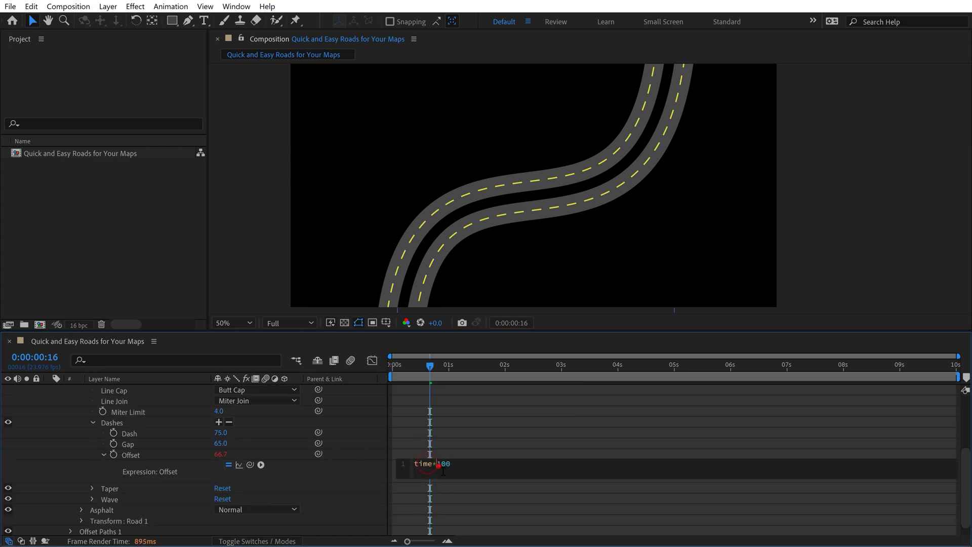
type("-")
left_click(475, 430)
key("space")
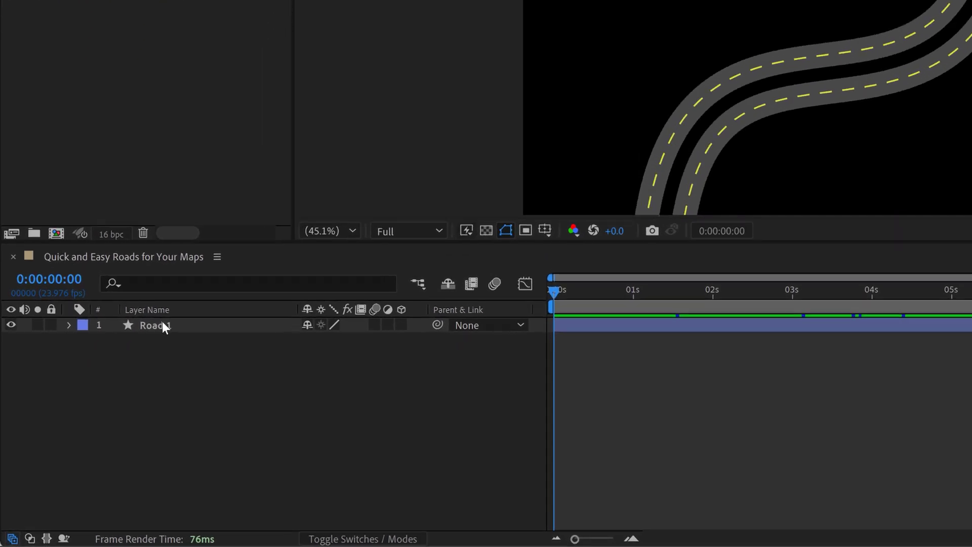
- Duplicate Road 1 as Road 2, then hide and shy the original Road 1 layer
left_click(126, 390)
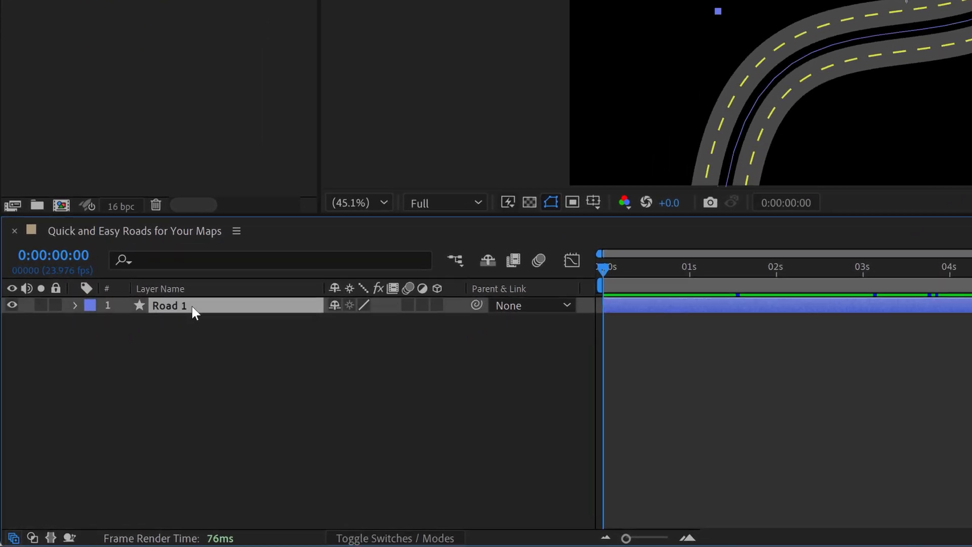
key("ctrl+d")
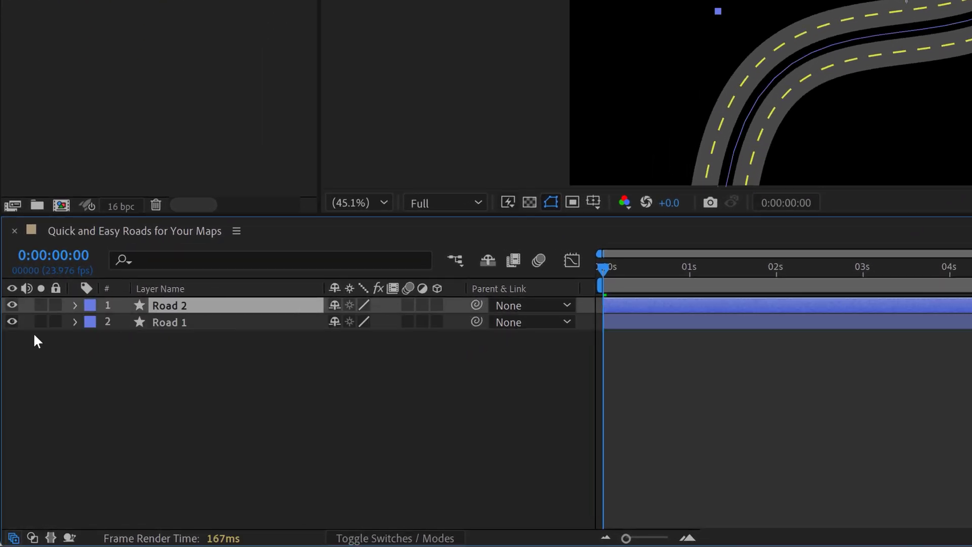
left_click(12, 322)
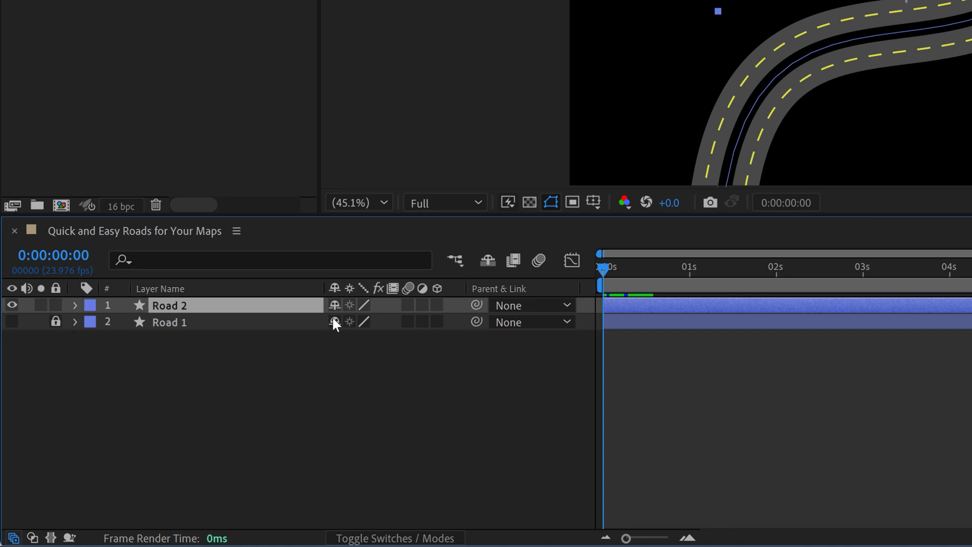
left_click(490, 260)
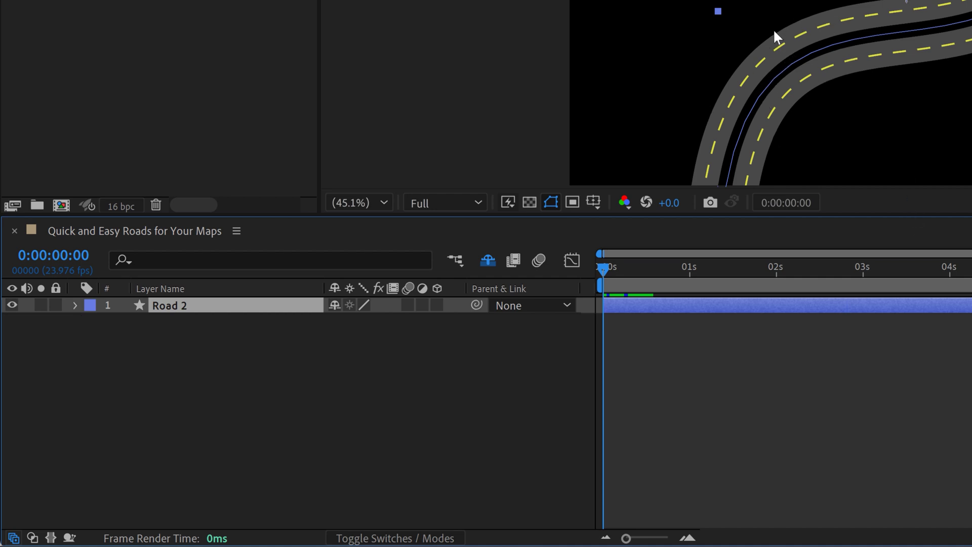
- Delete Offset Paths 1 from the Road 2 layer's contents
left_click(74, 305)
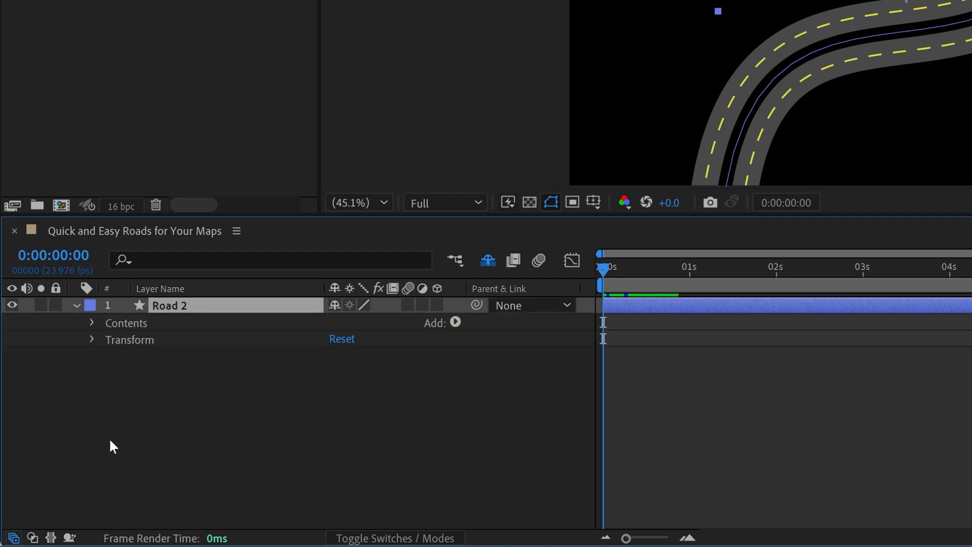
left_click(92, 322)
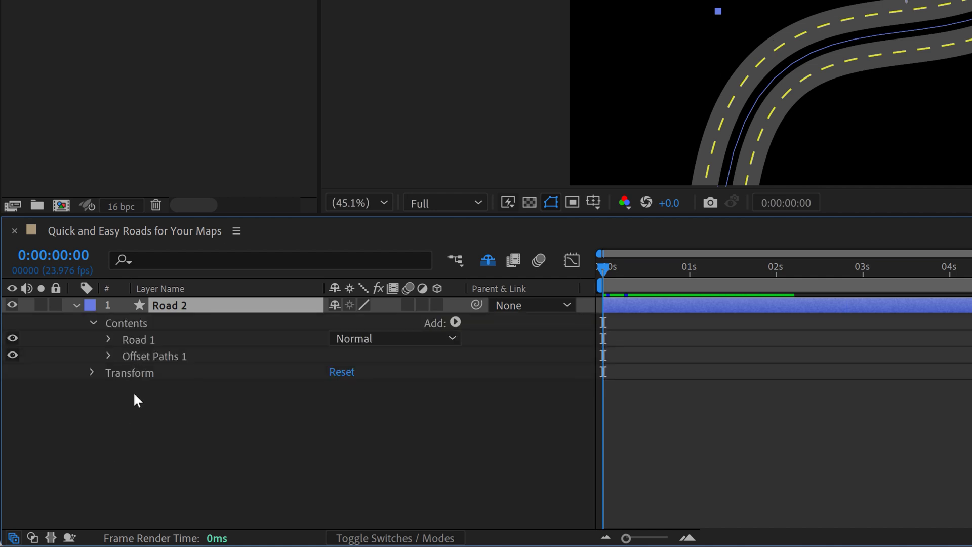
left_click(140, 356)
key("Delete")
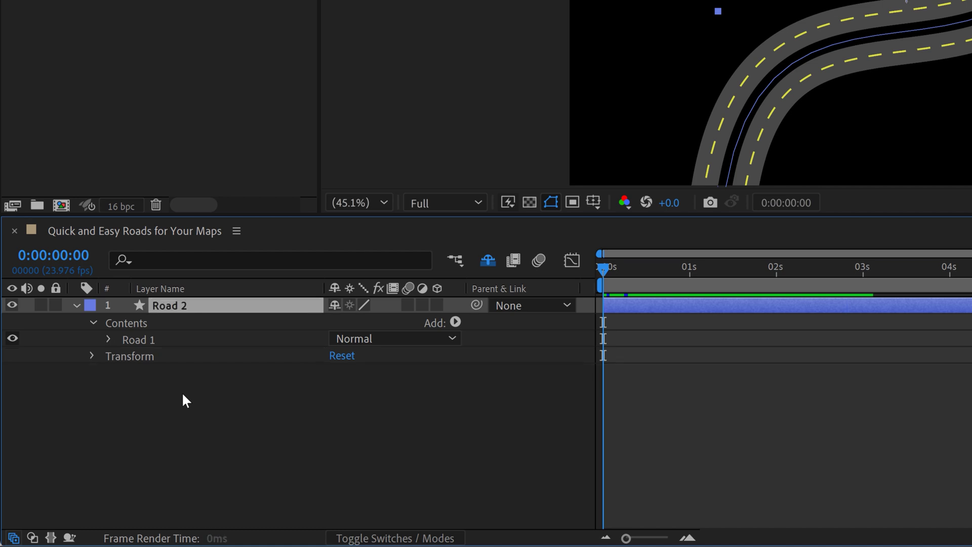
- Duplicate the Road 1 group as 'Outer Lines', hide Road 1, and select the Asphalt part
left_click(137, 338)
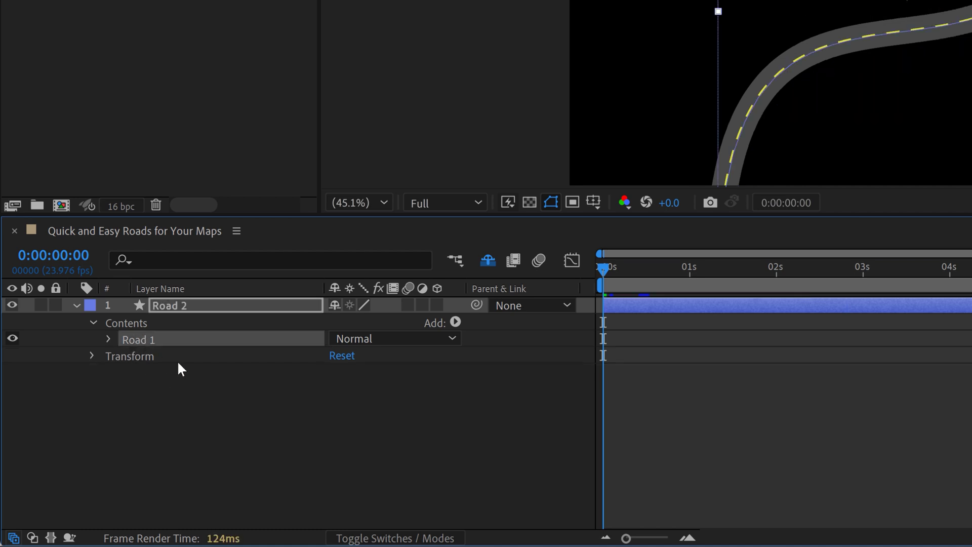
key("ctrl+d")
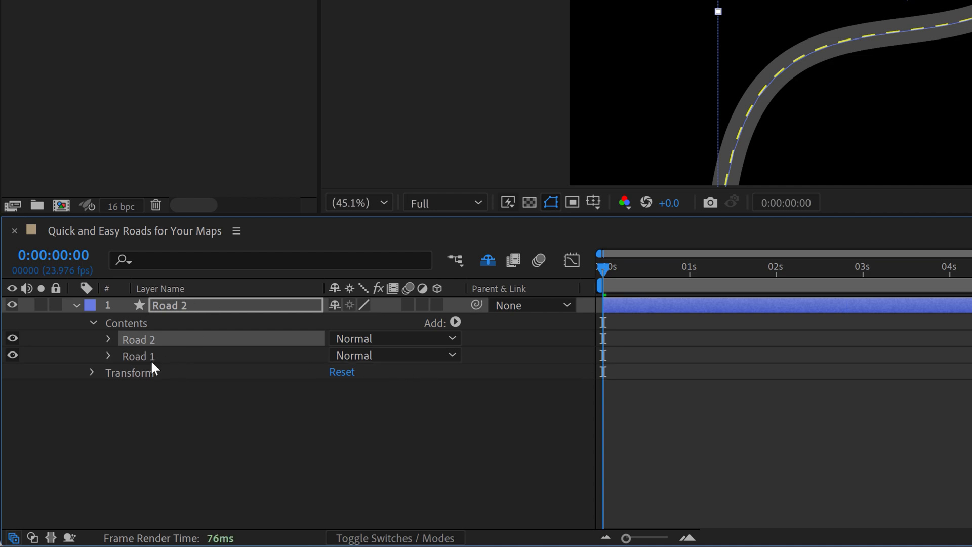
left_click(108, 339)
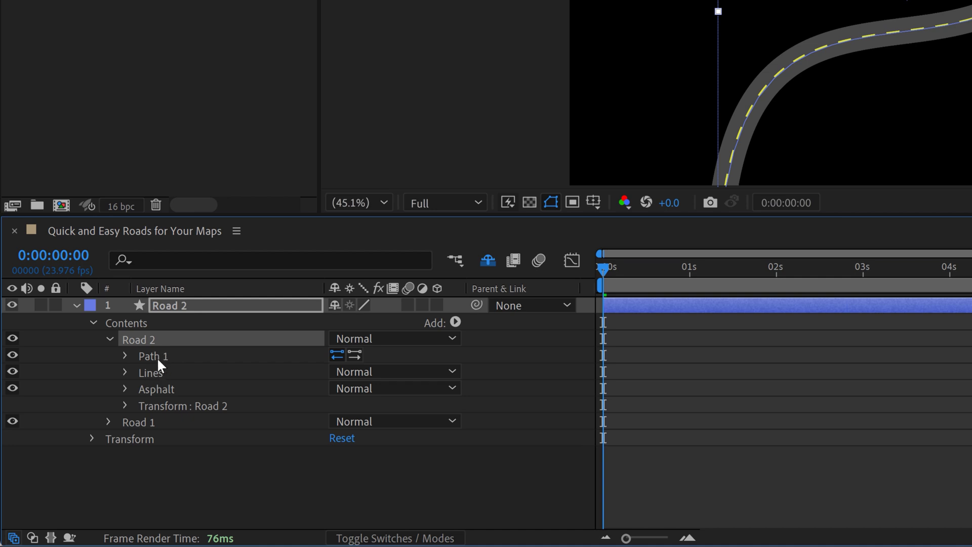
left_click(152, 355)
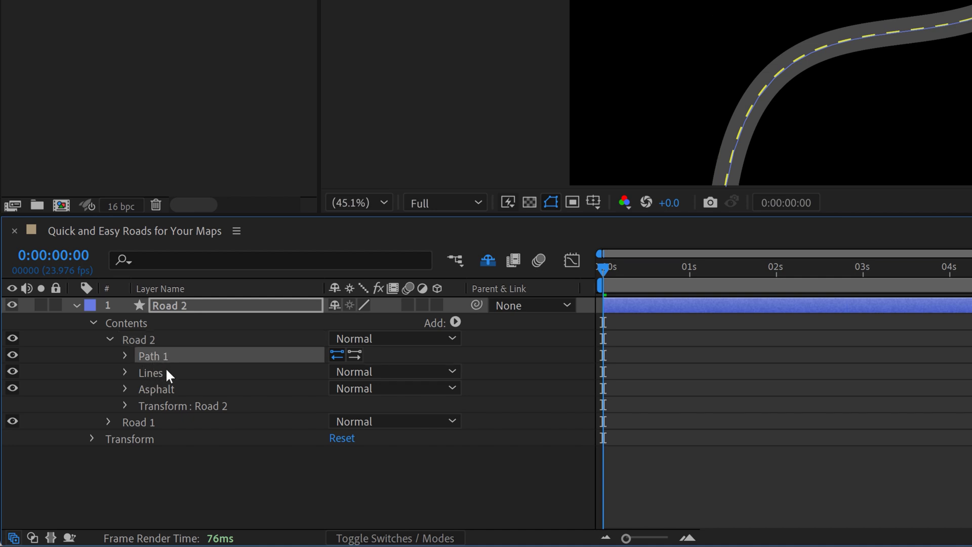
left_click(128, 337)
key("Return")
type("Outer Lines")
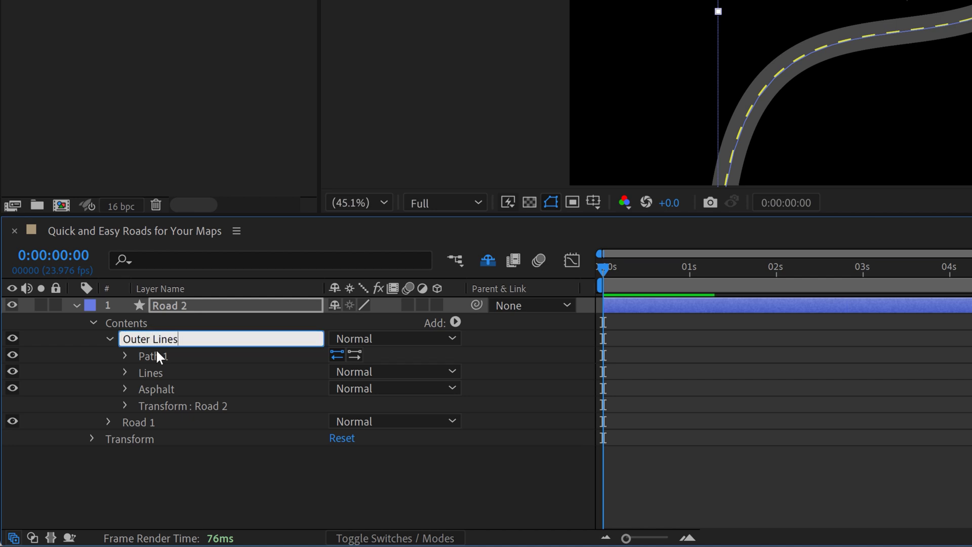
key("Return")
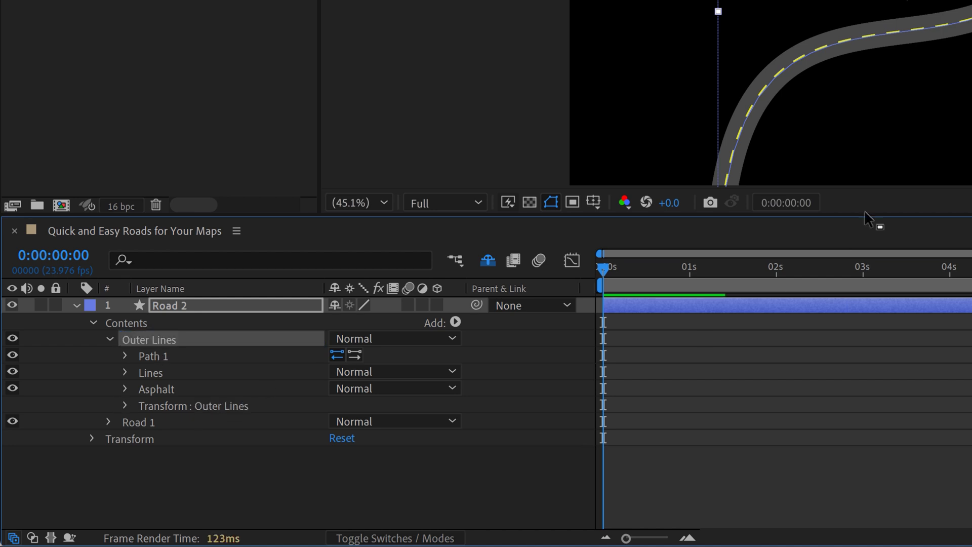
left_click(12, 421)
left_click(147, 420)
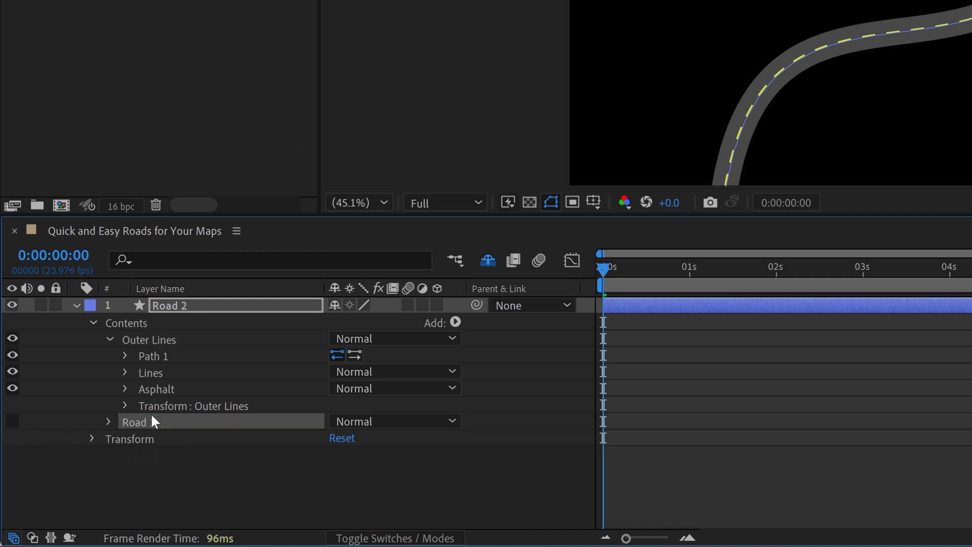
left_click(158, 393)
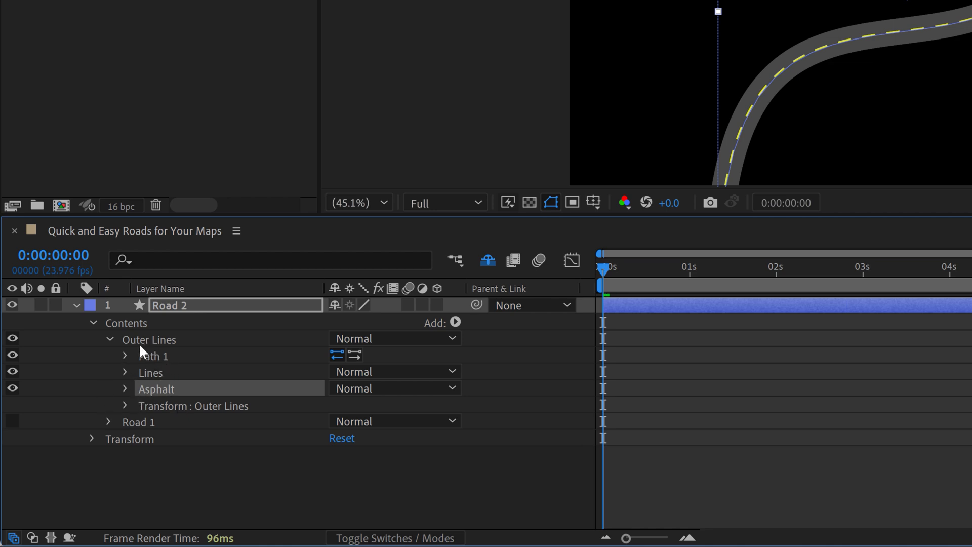
- Delete the asphalt from Outer Lines and make its lines solid white without dashes
key("Delete")
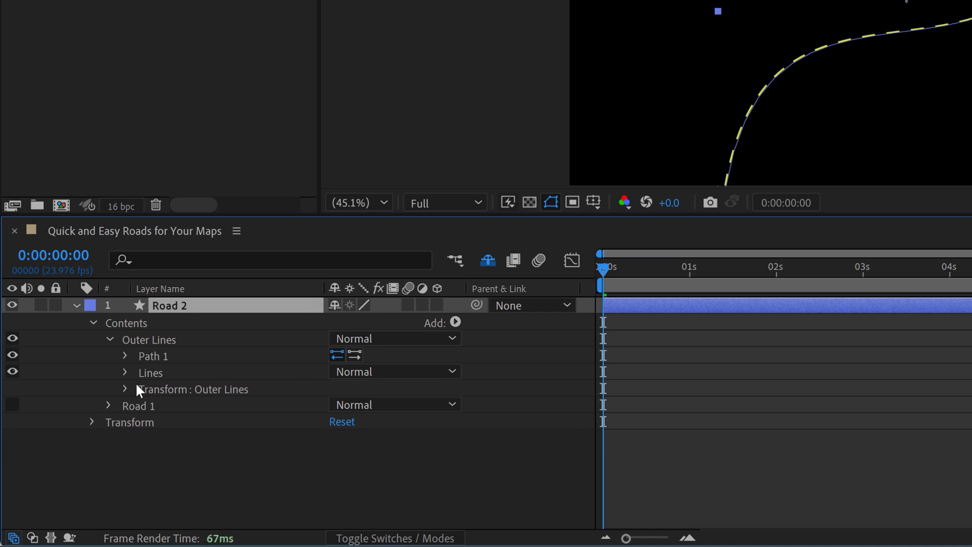
left_click(125, 373)
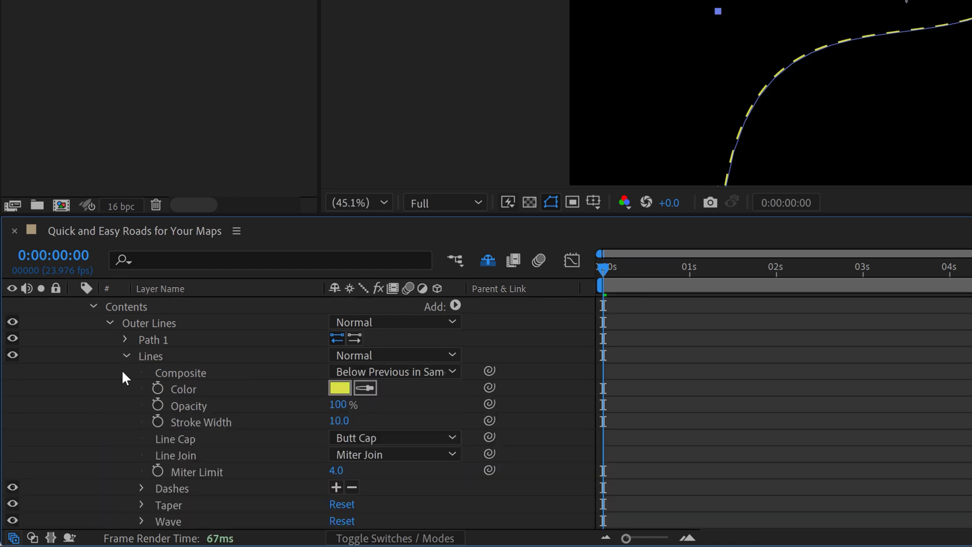
scroll(121, 378, "down", 1)
left_click(340, 339)
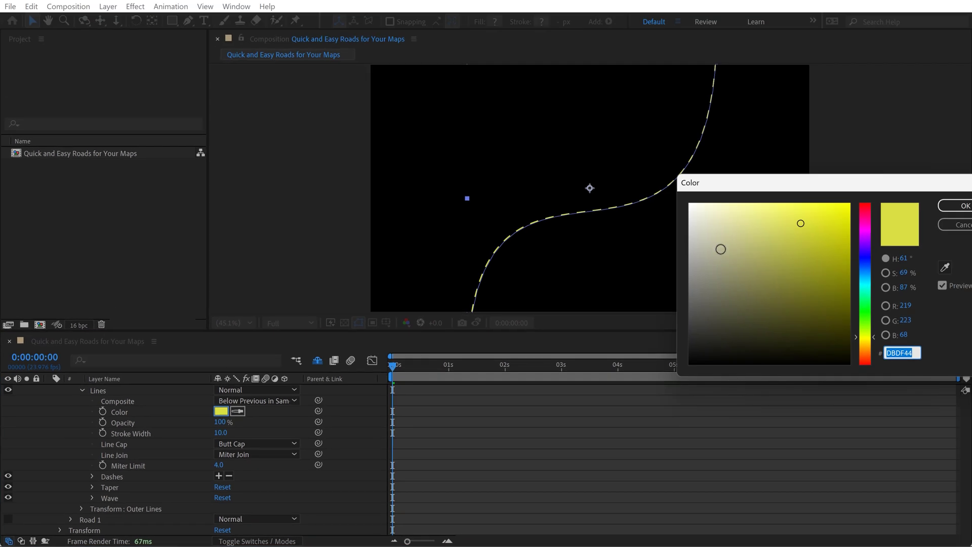
left_click_drag(702, 226, 688, 221)
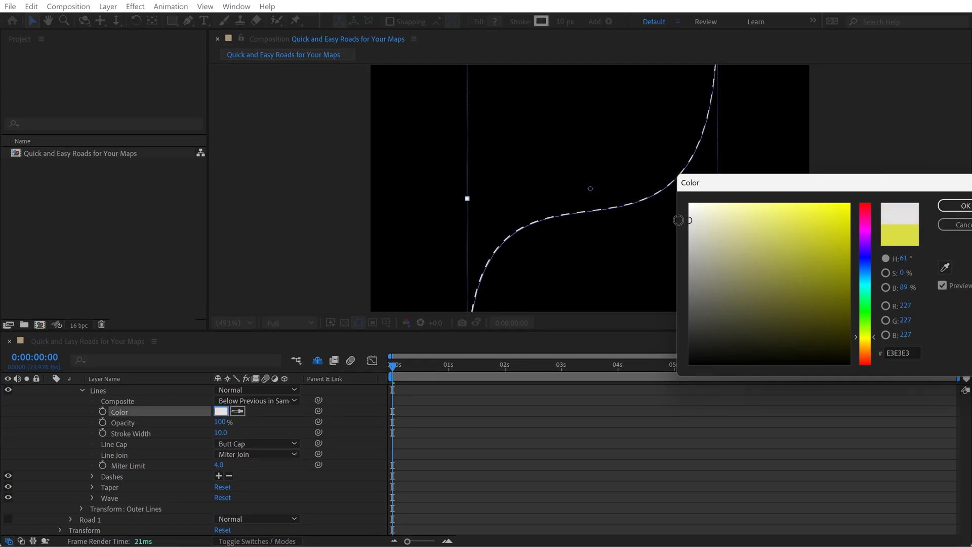
left_click(954, 206)
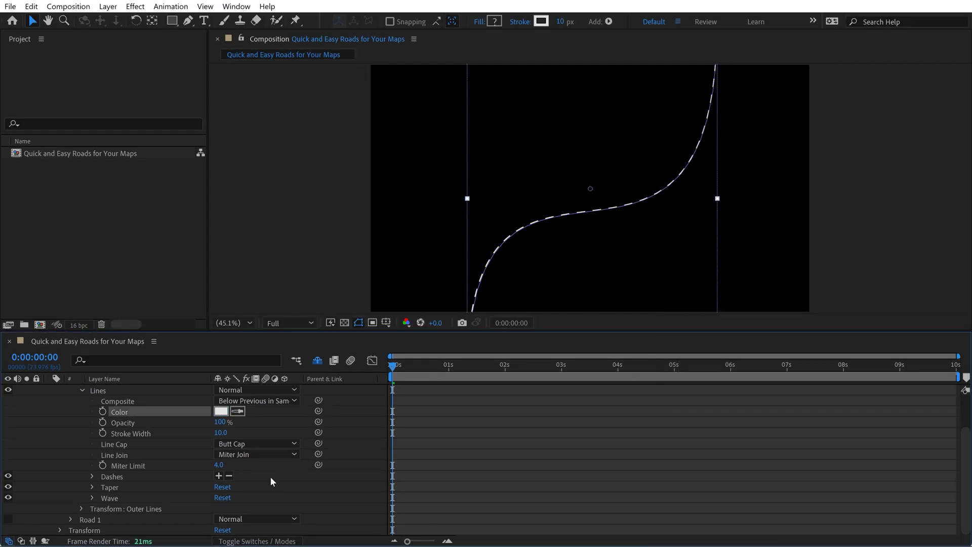
left_click(229, 477)
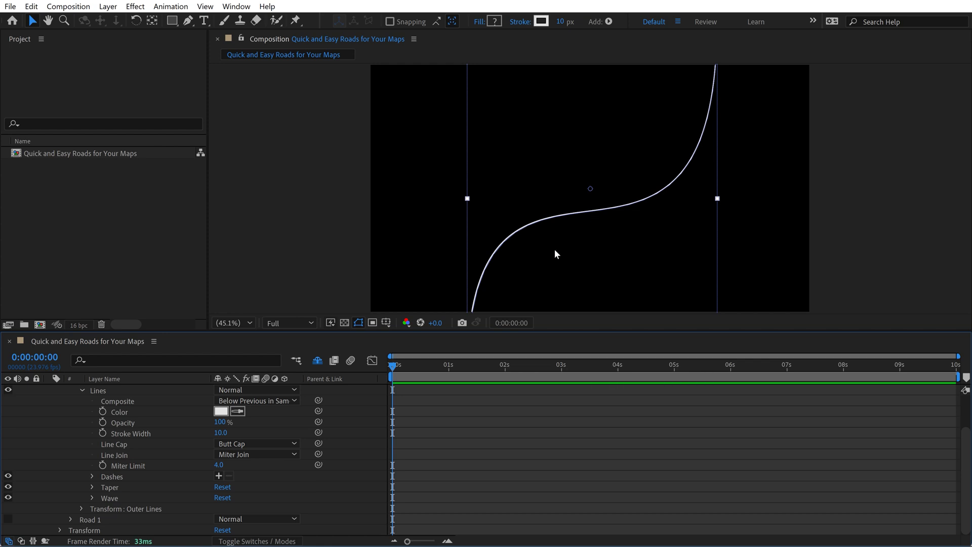
scroll(65, 428, "up", 3)
left_click(82, 422)
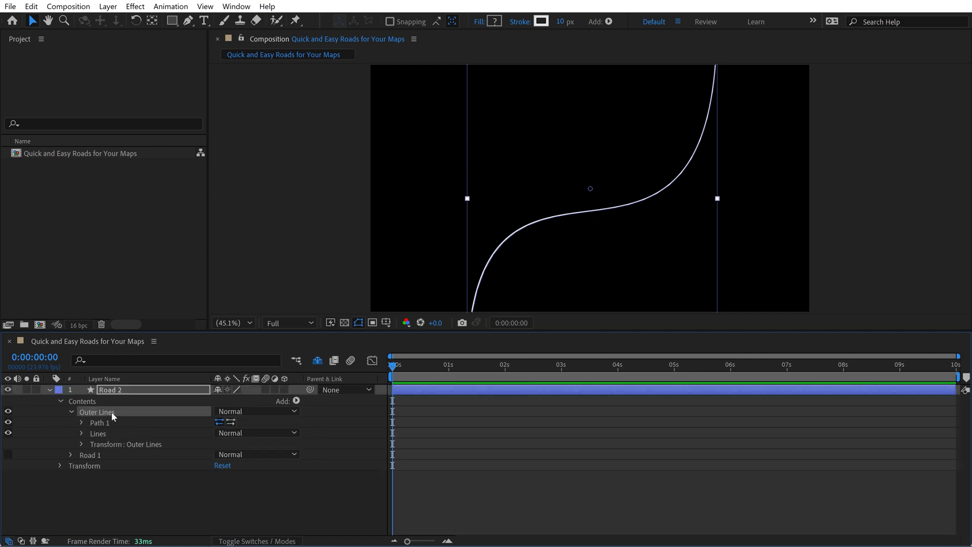
- Add Offset Paths to Outer Lines and spread the lines apart to Amount 34
left_click(297, 401)
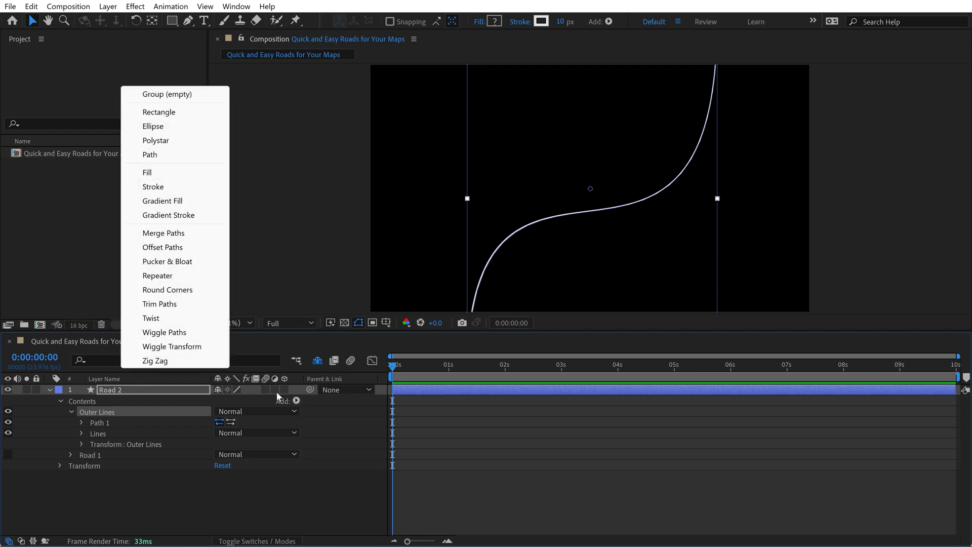
left_click(152, 248)
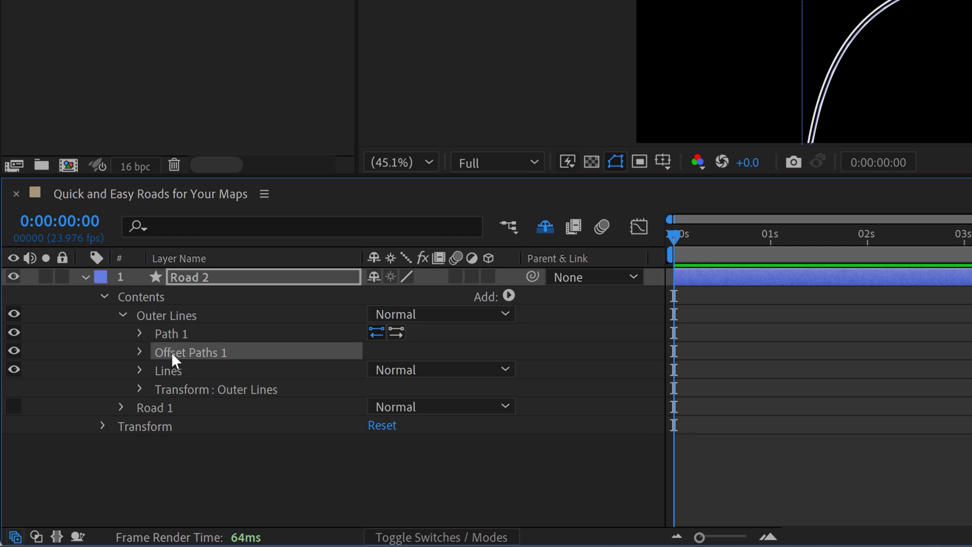
left_click(122, 315)
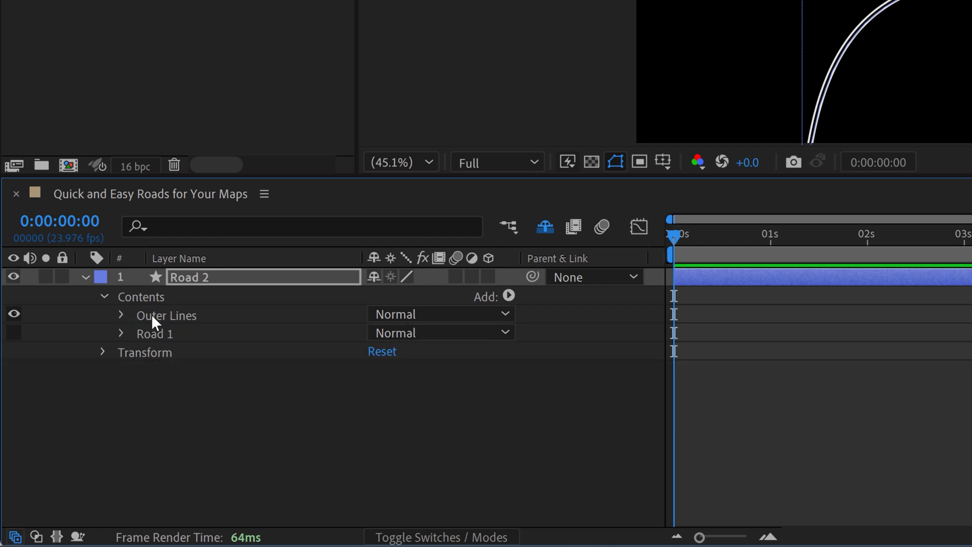
left_click(151, 318)
left_click(121, 315)
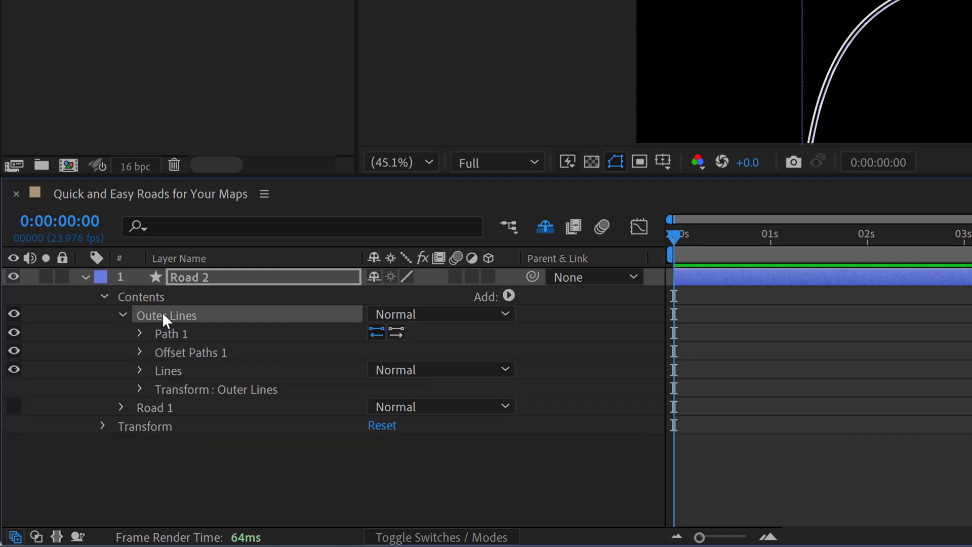
left_click(139, 352)
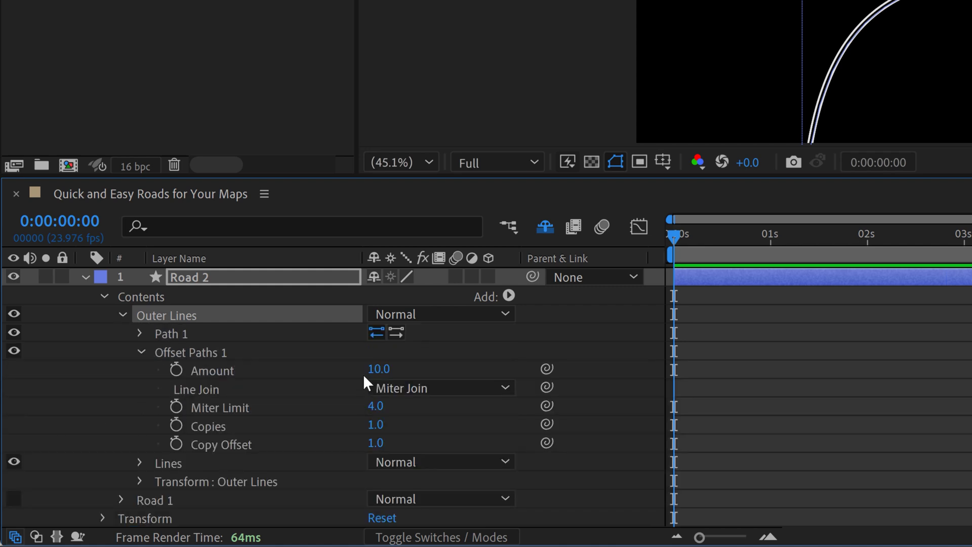
left_click_drag(378, 369, 411, 368)
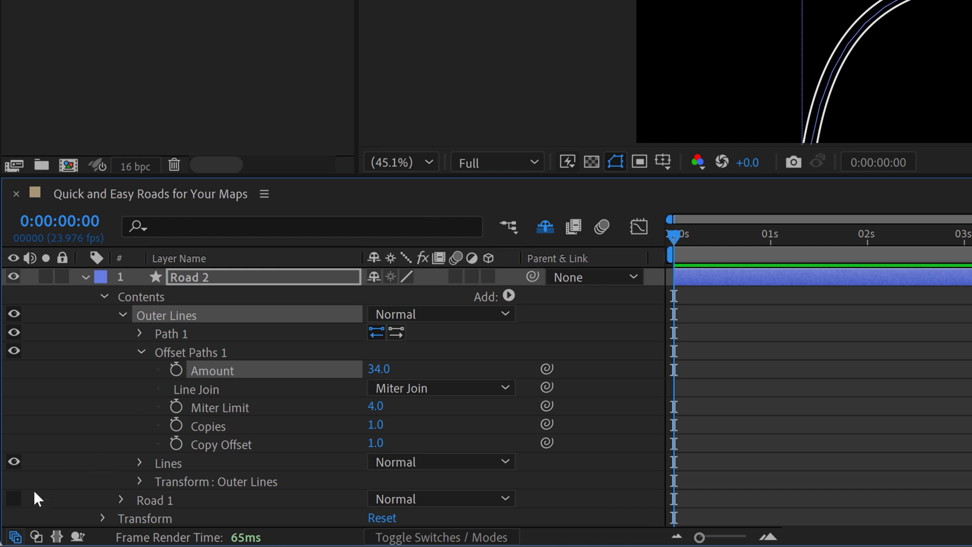
- Show the Road 1 group again and rename it Road 2
left_click(14, 499)
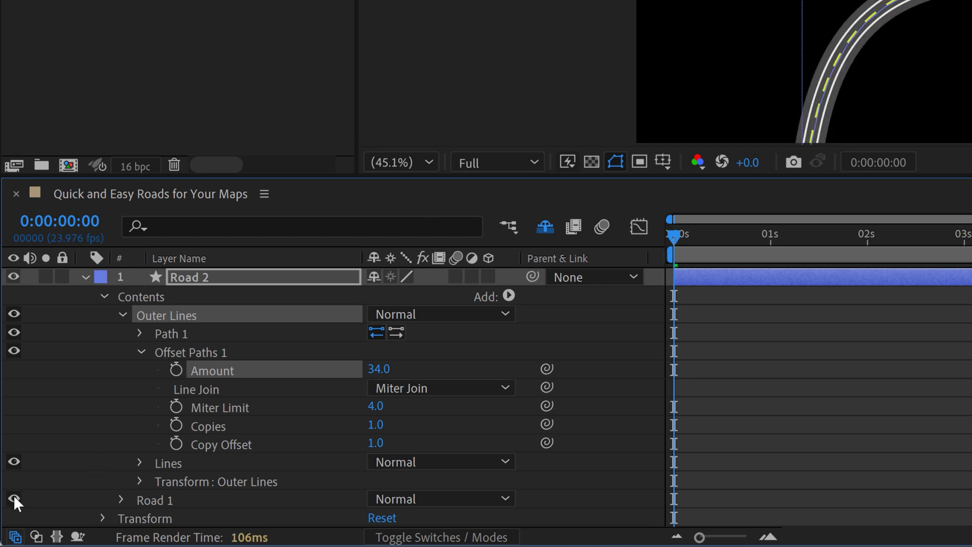
left_click(170, 500)
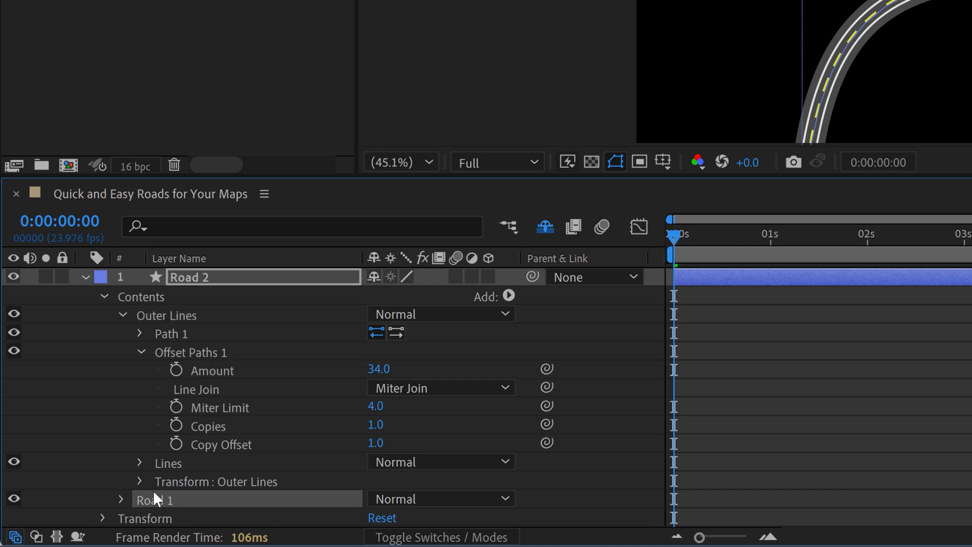
key("Return")
key("BackSpace")
type("2")
key("Return")
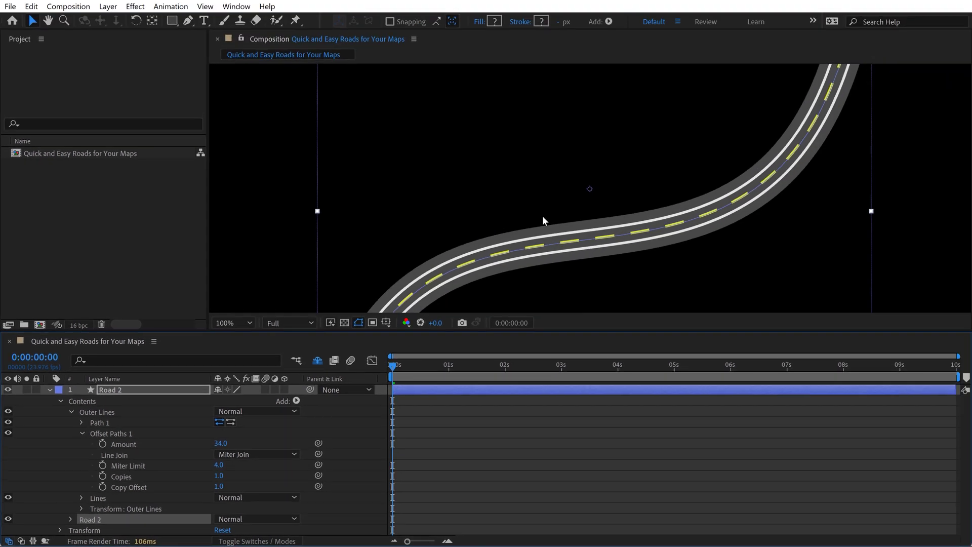
- Set the Outer Lines Offset Paths Amount to 65
key("space")
left_click_drag(548, 226, 519, 159)
left_click_drag(219, 444, 234, 445)
left_click(221, 443)
type("65")
key("Return")
- Set the Outer Lines stroke width to 5 and deselect to view the road
left_click(81, 498)
scroll(81, 497, "down", 3)
left_click(224, 464)
type("5")
key("Return")
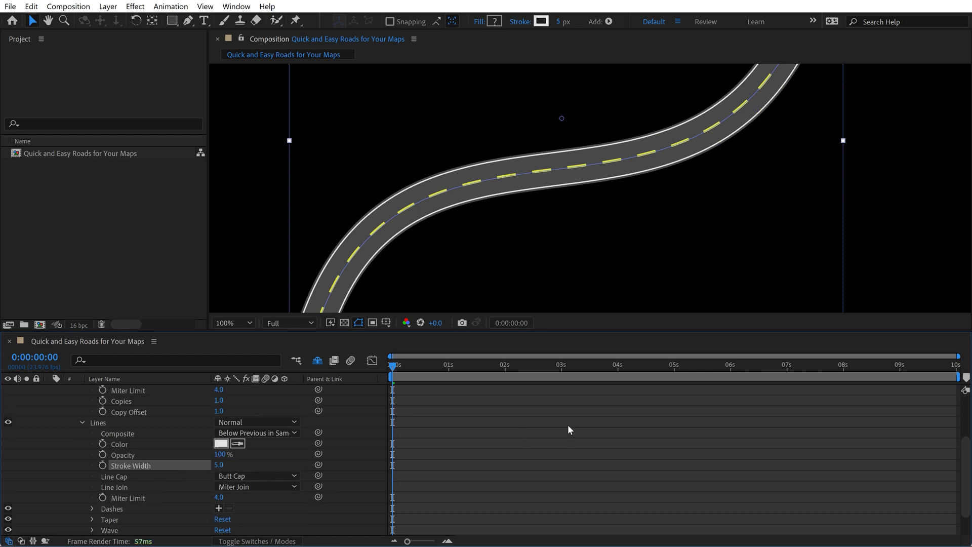
left_click(567, 425)
scroll(459, 269, "down", 4)
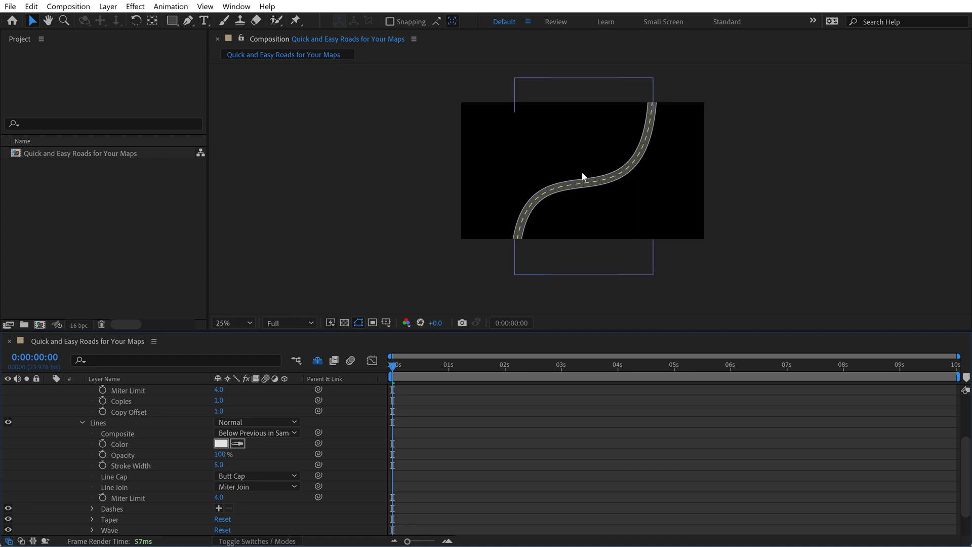
scroll(582, 175, "up", 2)
- Collapse the Lines stroke settings and the Outer Lines group
left_click(81, 423)
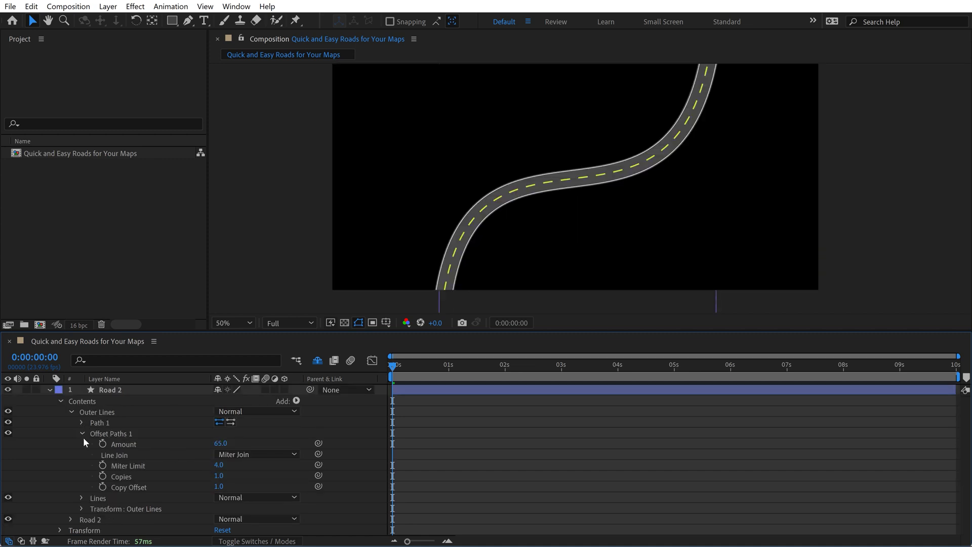
left_click(70, 412)
left_click(114, 392)
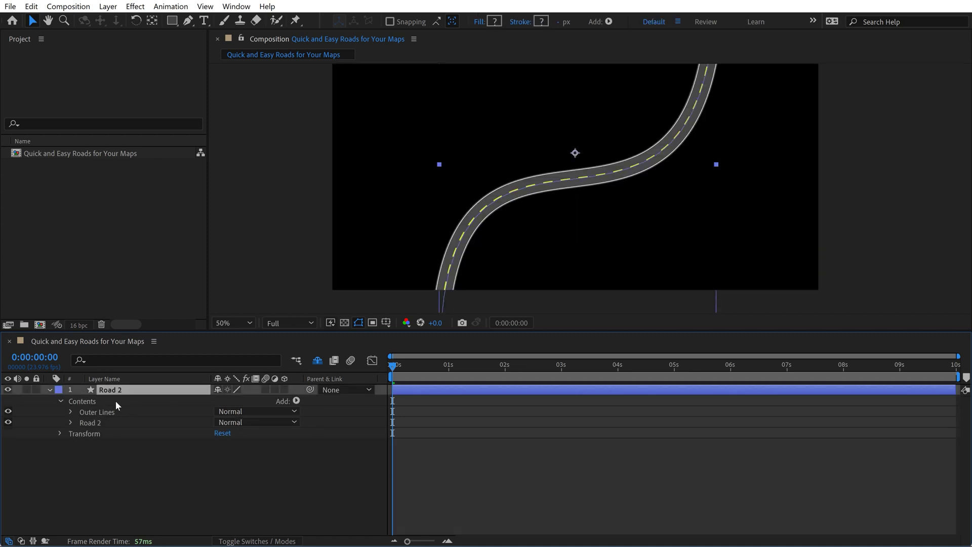
left_click(225, 523)
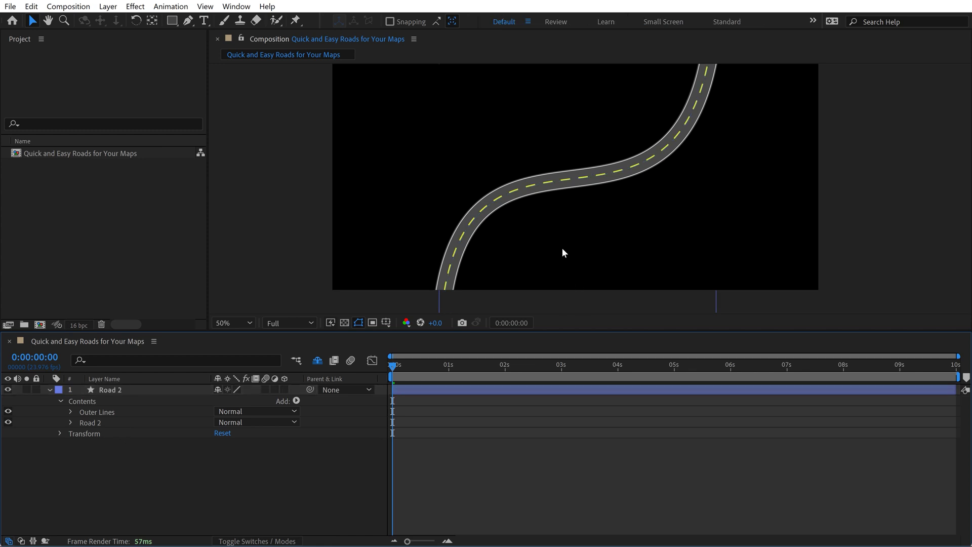
scroll(584, 181, "down", 1)
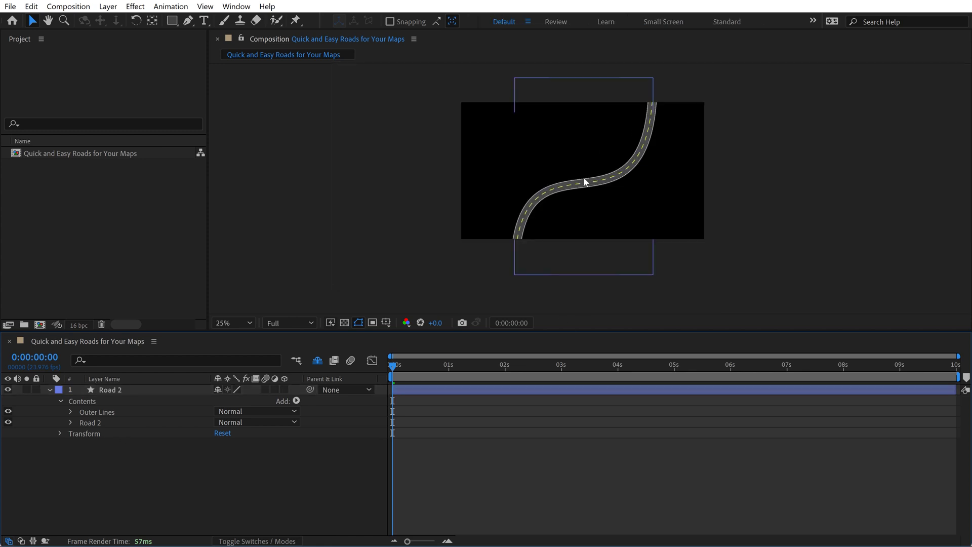
- Try moving the road's top end with the Pen tool, then reselect the Road 2 layer
key("g")
left_click(112, 391)
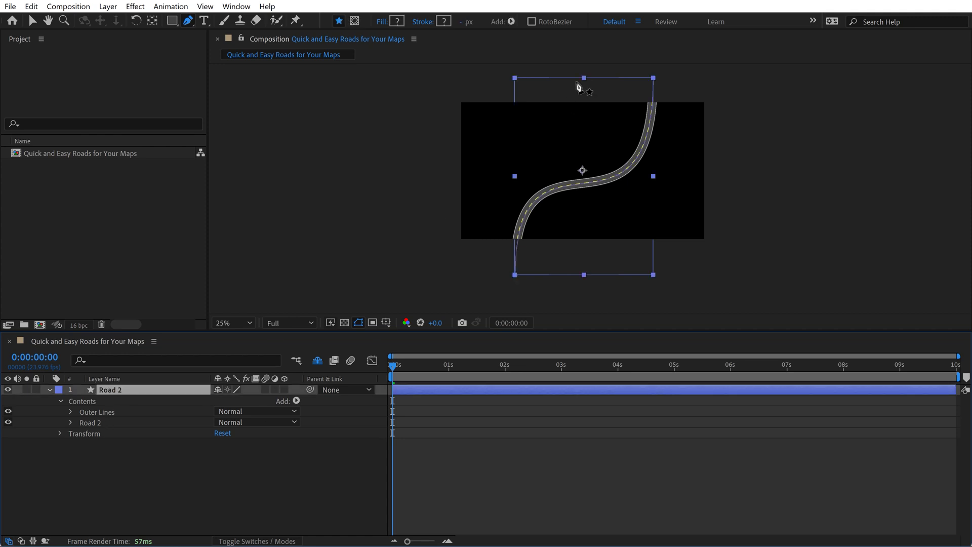
left_click_drag(653, 79, 694, 189)
scroll(694, 190, "up", 1)
key("space")
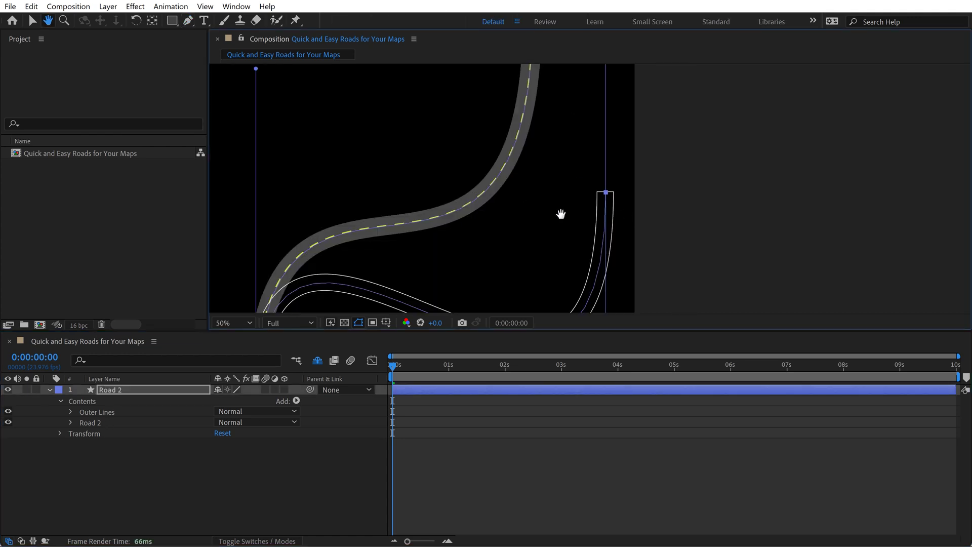
left_click_drag(558, 212, 521, 171)
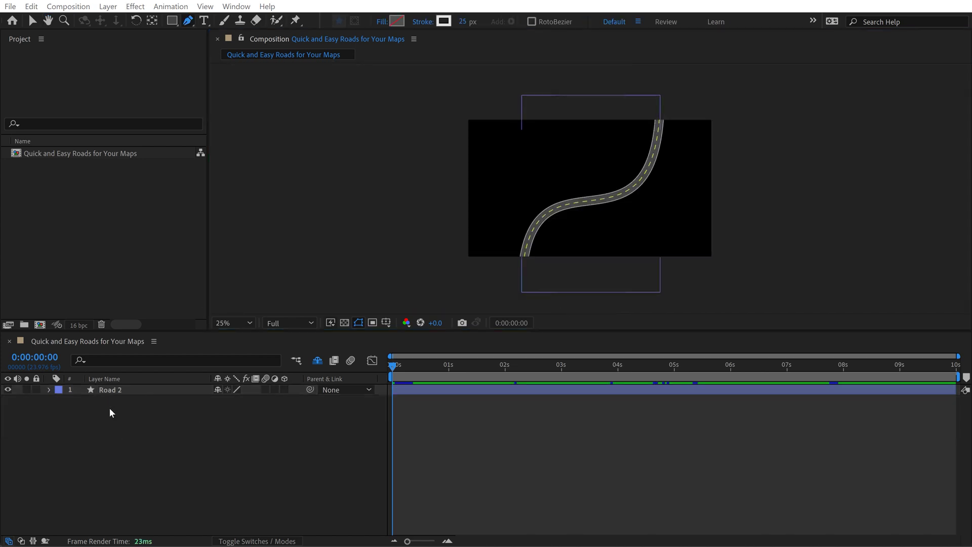
left_click(113, 390)
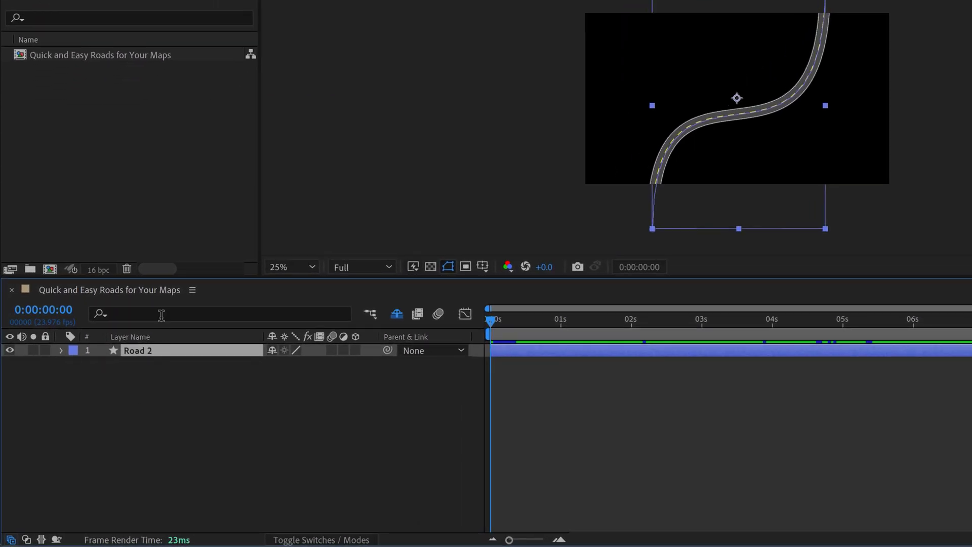
left_click(133, 354)
type("path")
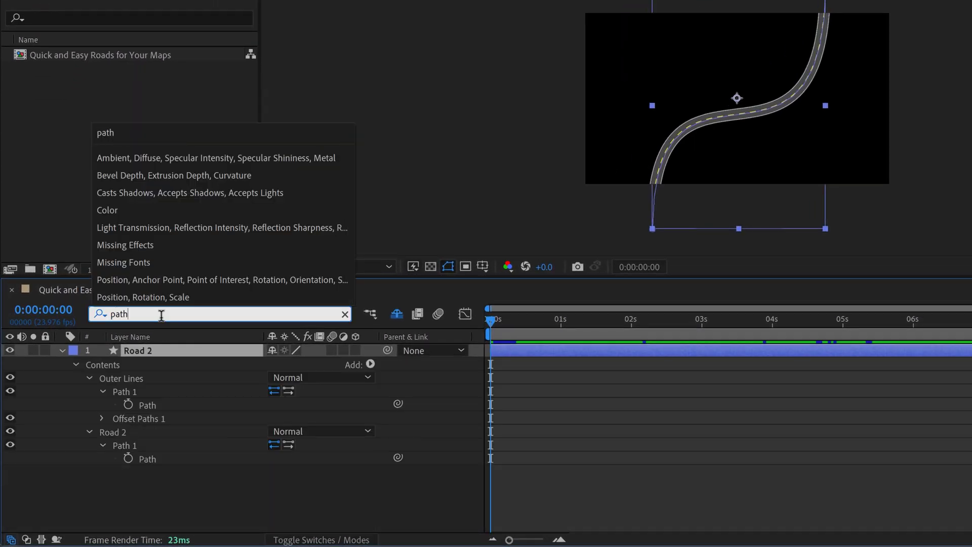
key("Return")
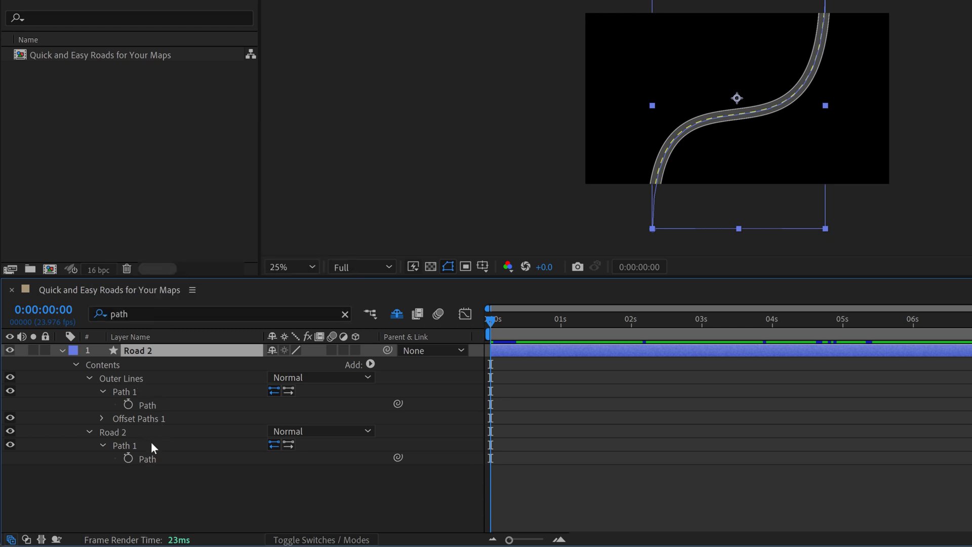
left_click(146, 405)
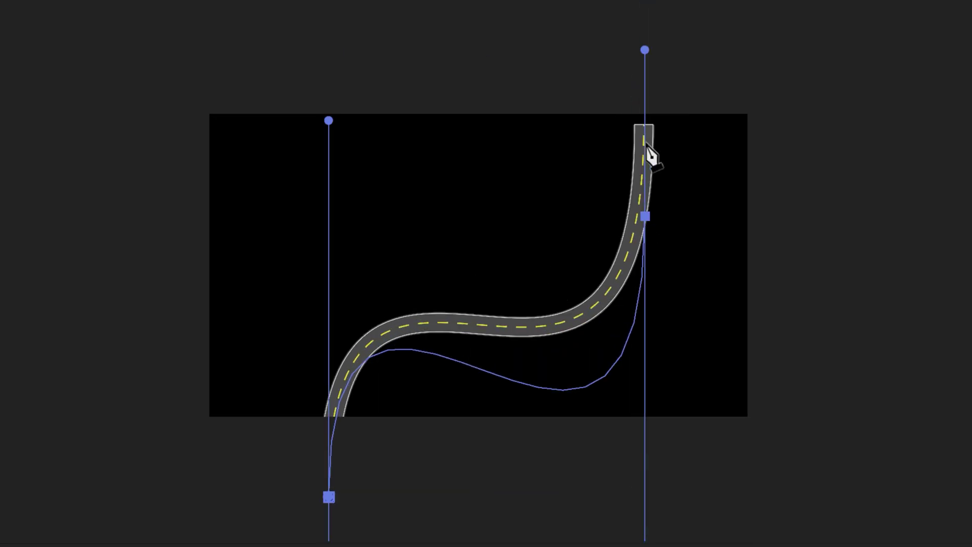
left_click_drag(650, 63, 546, 50)
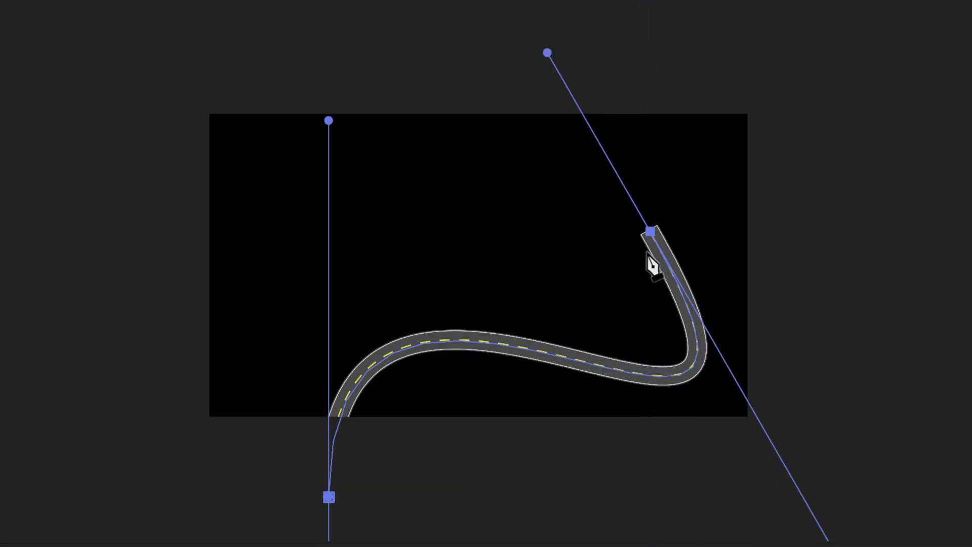
left_click_drag(647, 231, 539, 178)
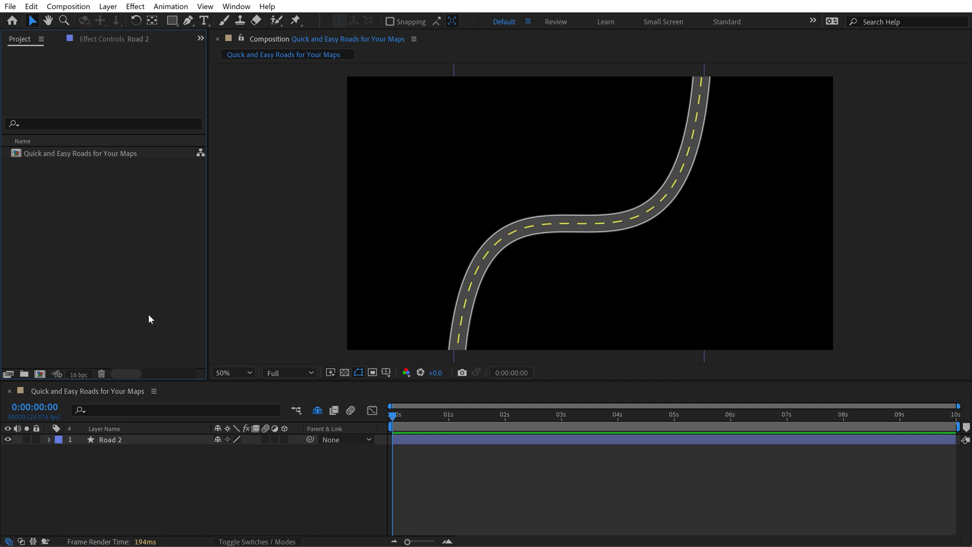
- Open and widen the Effects & Presets panel
left_click(236, 6)
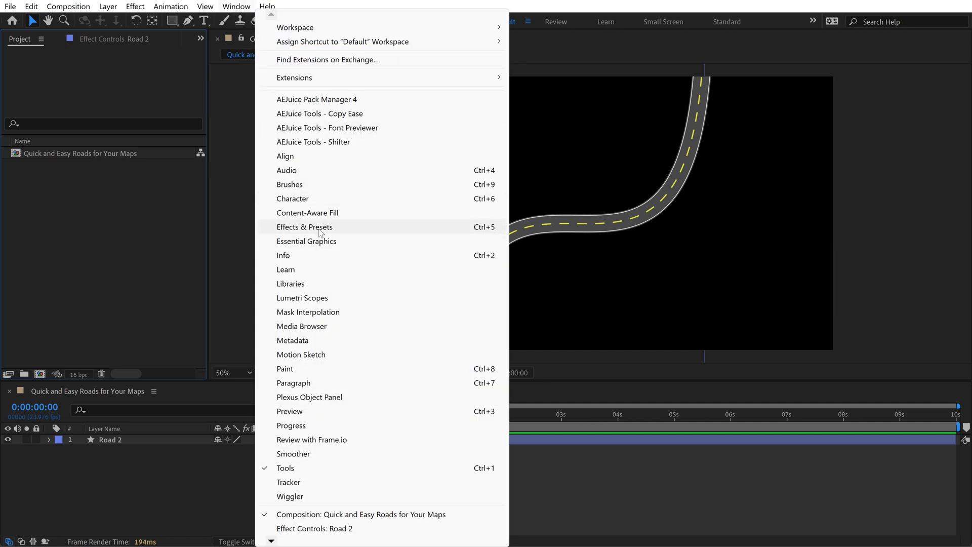
left_click(324, 227)
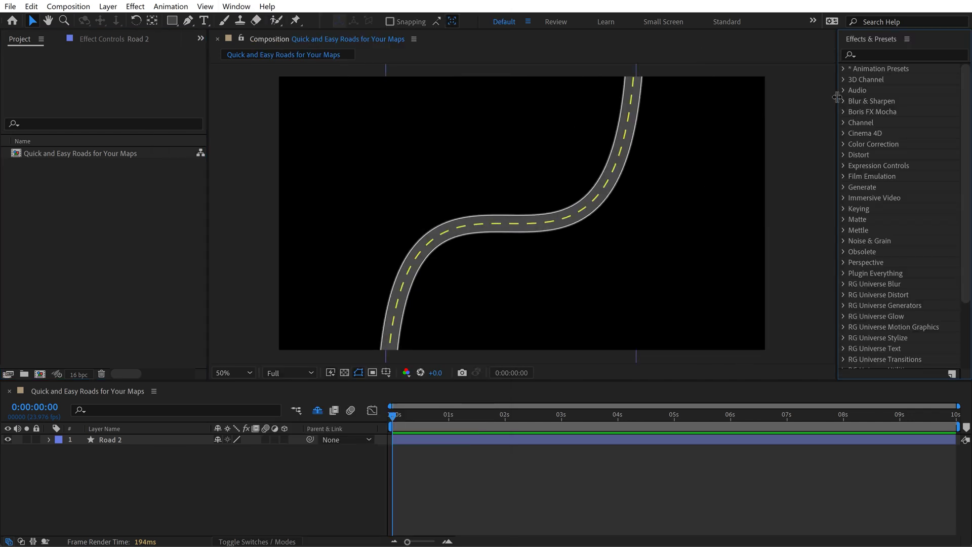
left_click_drag(837, 97, 725, 97)
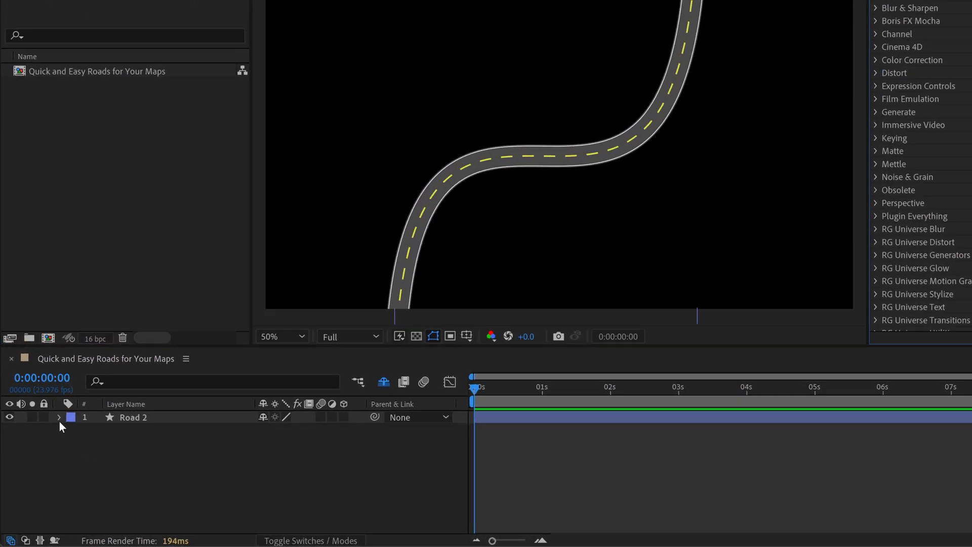
- Save the Road 2 layer's Contents as an animation preset named 'Road 1'
left_click(59, 417)
left_click(116, 410)
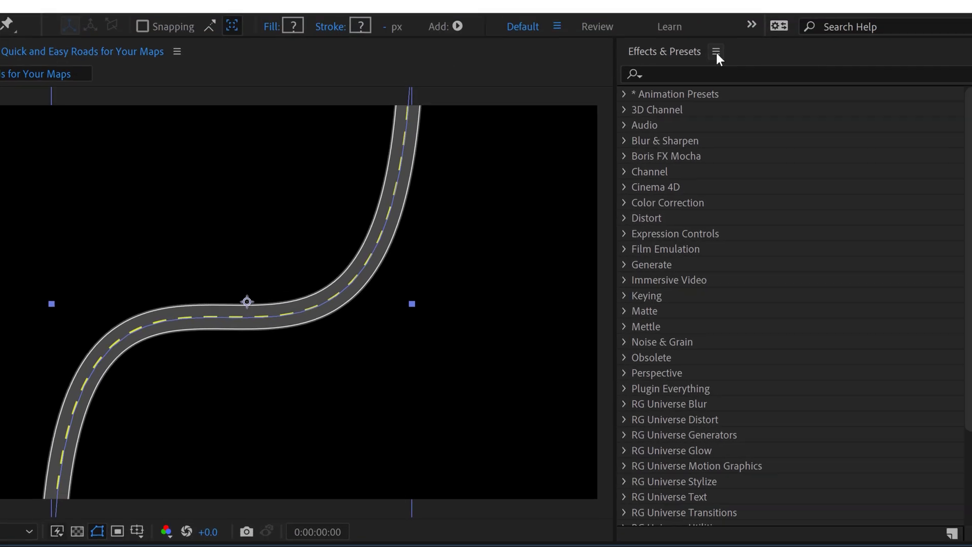
left_click(716, 52)
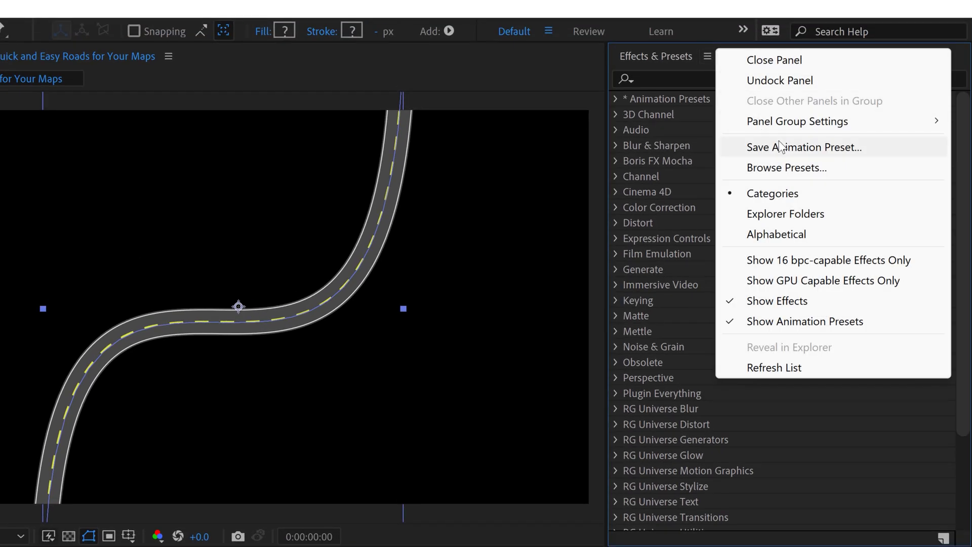
left_click(806, 147)
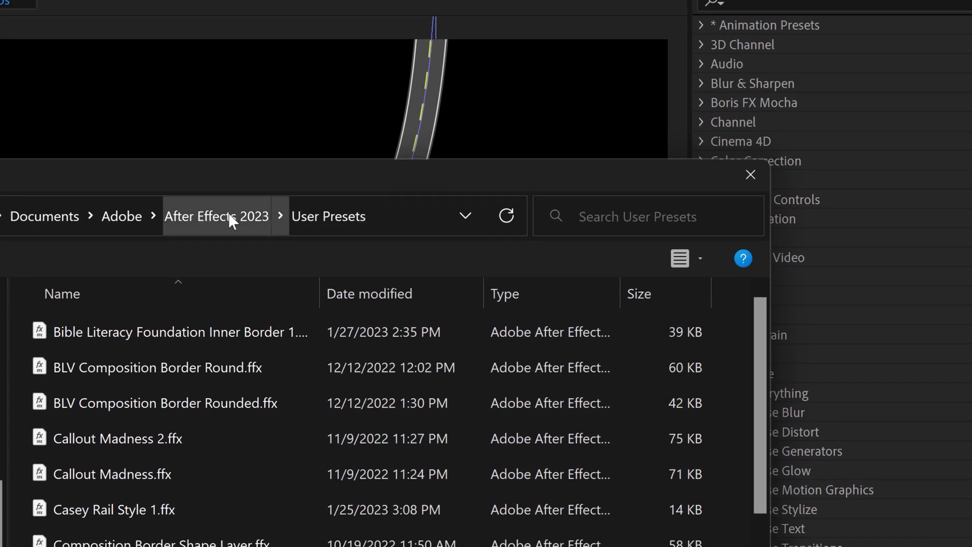
type("Roads")
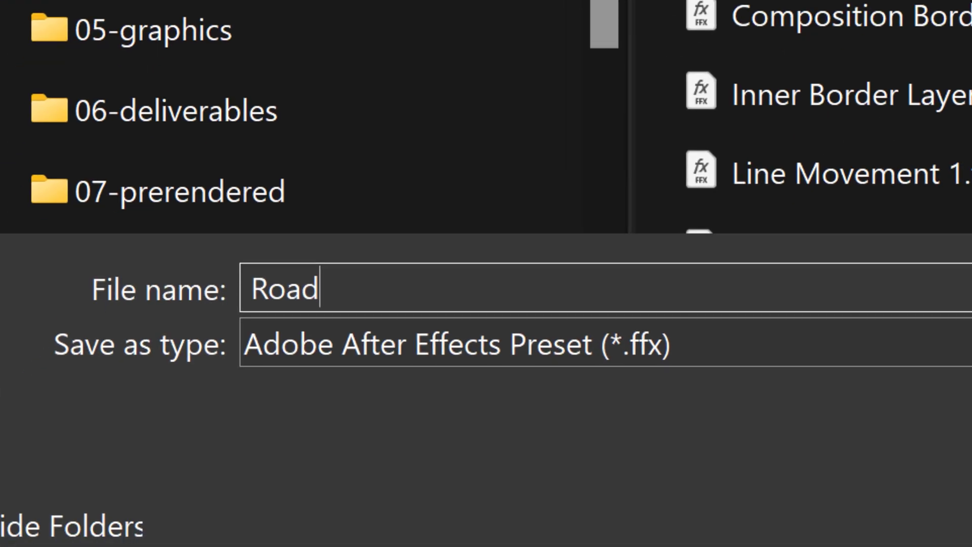
key("BackSpace")
type("1")
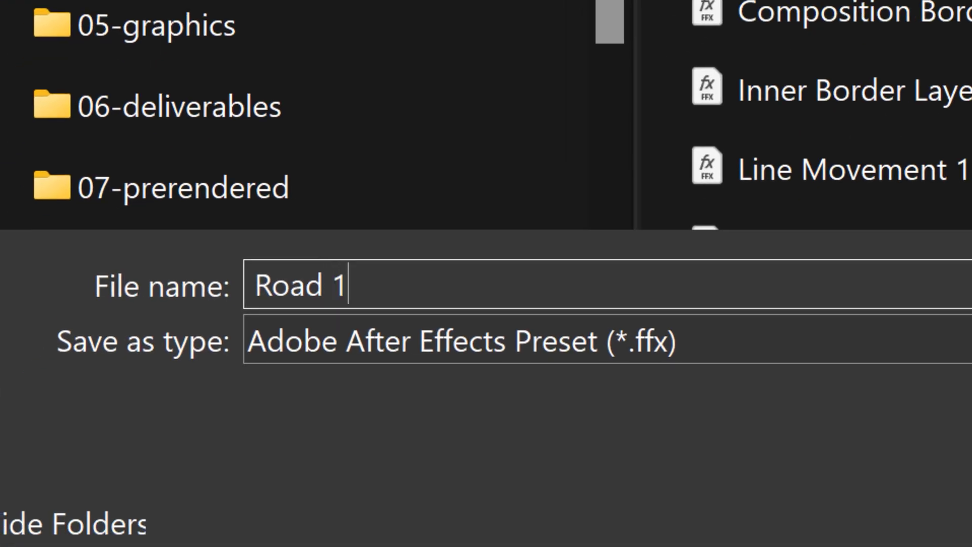
key("Return")
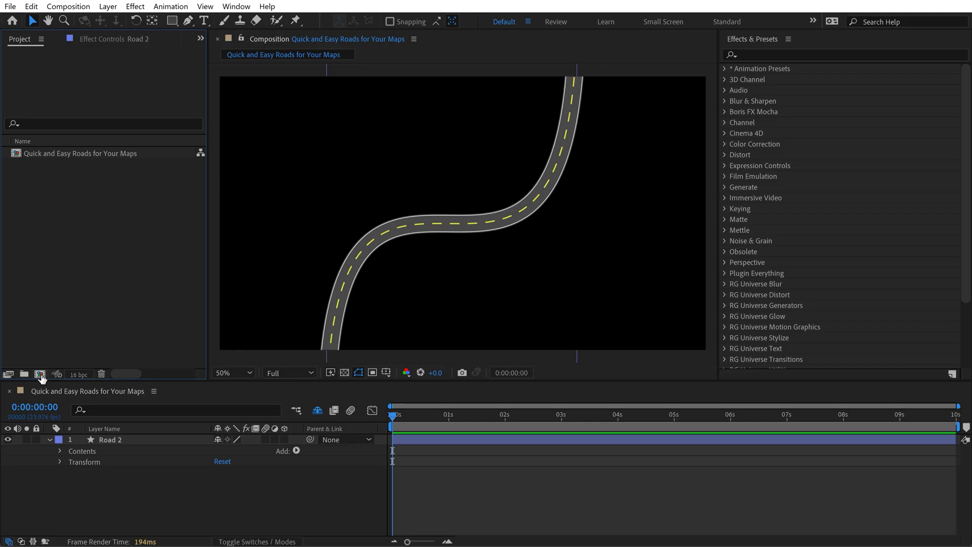
- Create a new composition using the UHD (4K) 23.976 fps preset
left_click(40, 375)
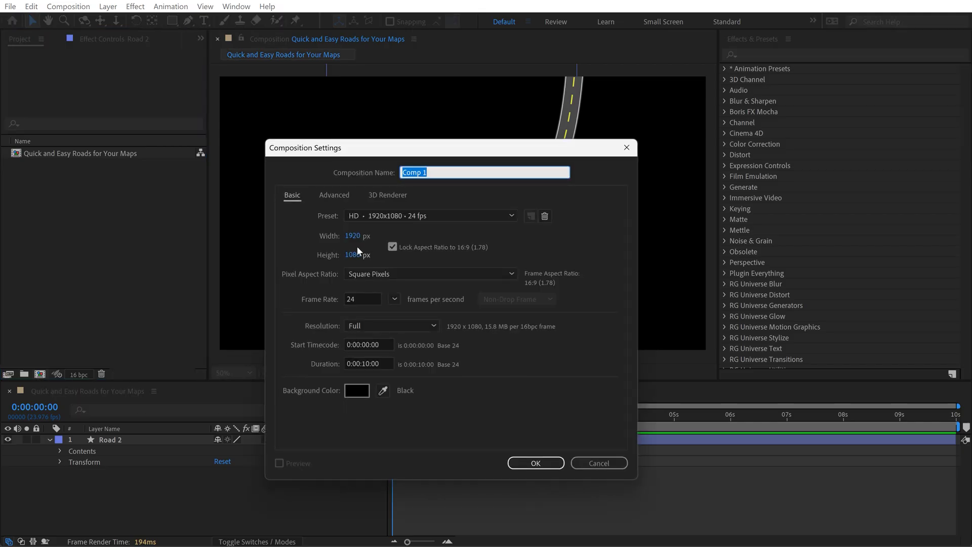
left_click(391, 213)
left_click(399, 273)
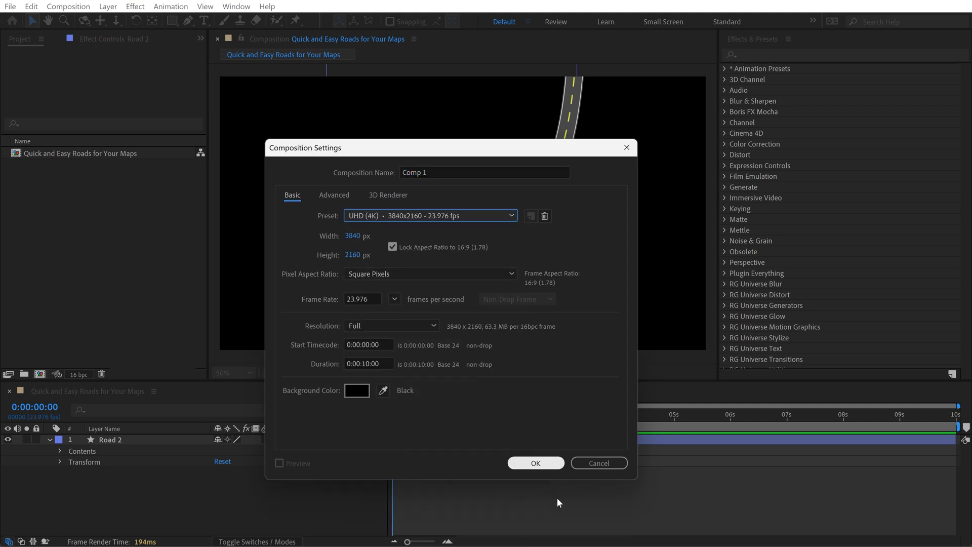
left_click(543, 463)
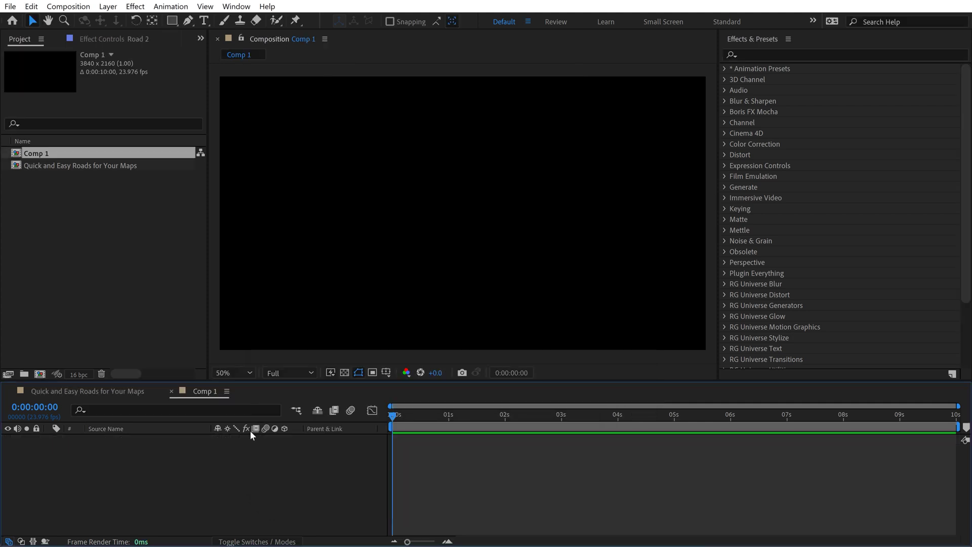
- Apply the Road 1 preset from User Presets to the new comp
left_click(725, 69)
left_click(735, 90)
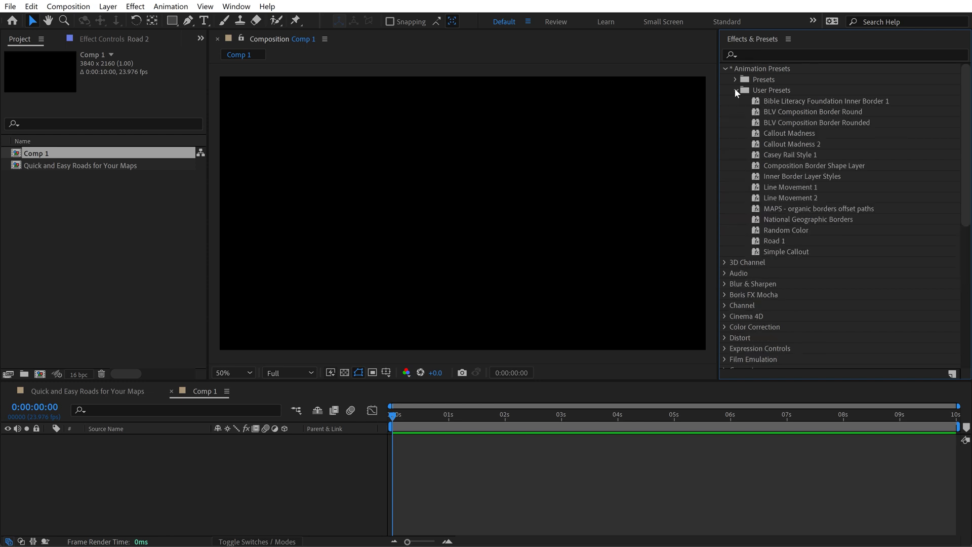
left_click(776, 241)
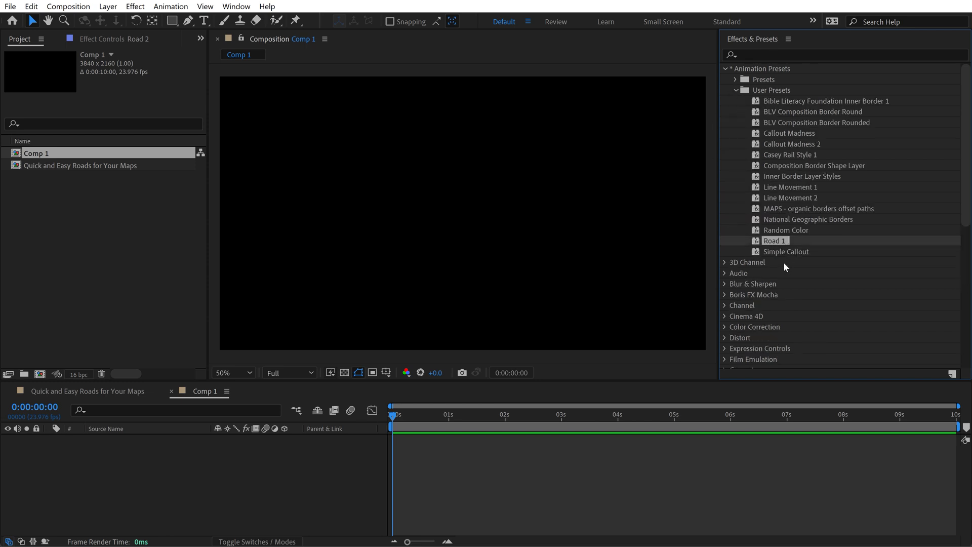
double_click(773, 243)
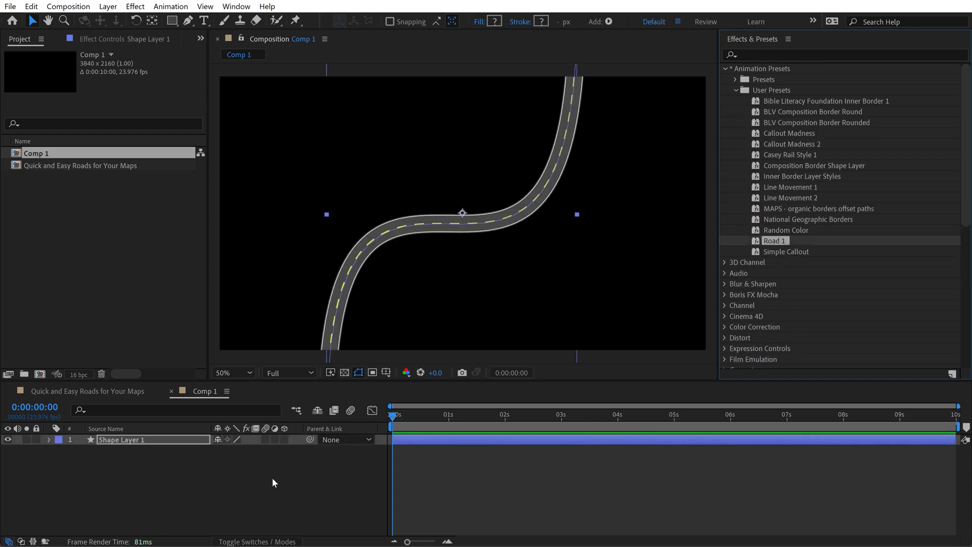
- Reshape the road's curve by moving its top path point with the Pen tool
key("g")
key("comma")
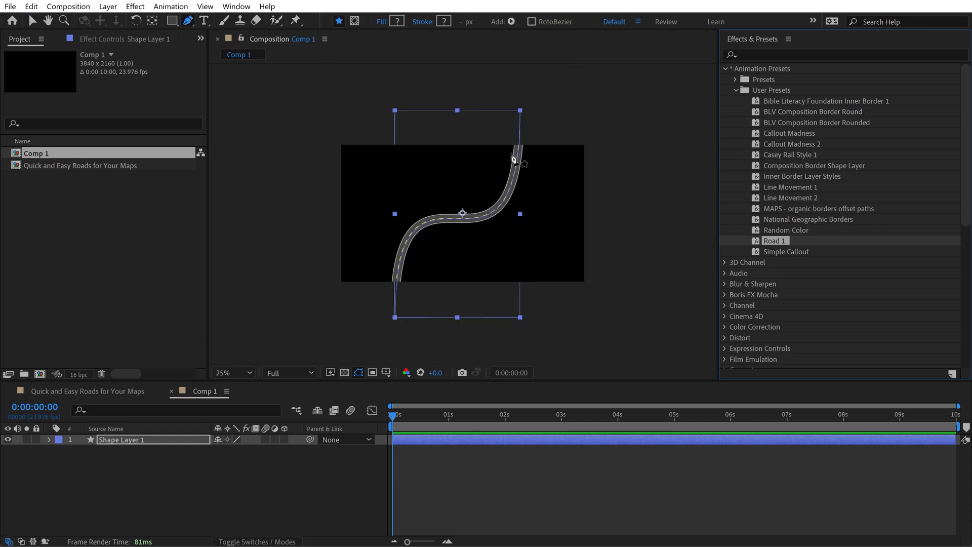
left_click(519, 145)
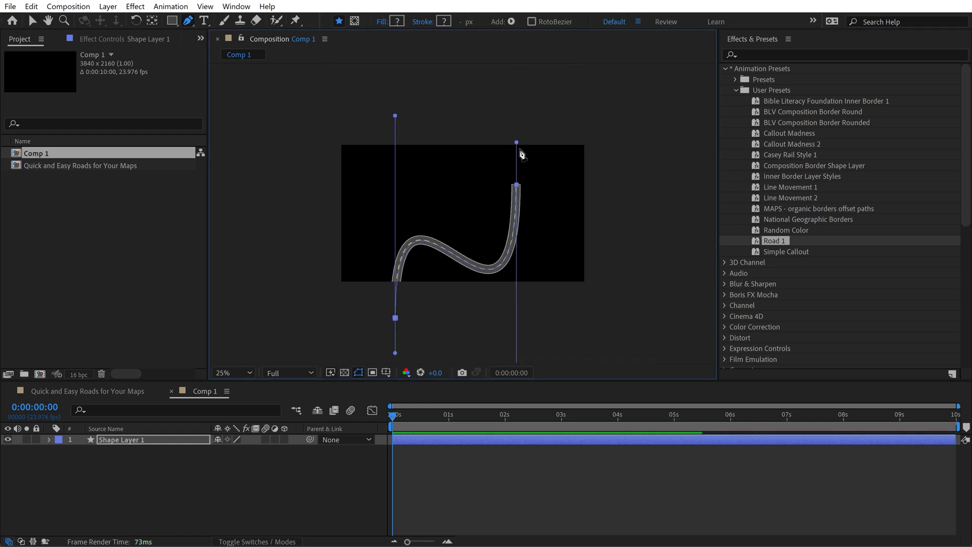
left_click_drag(519, 145, 492, 124)
key("v")
key("period")
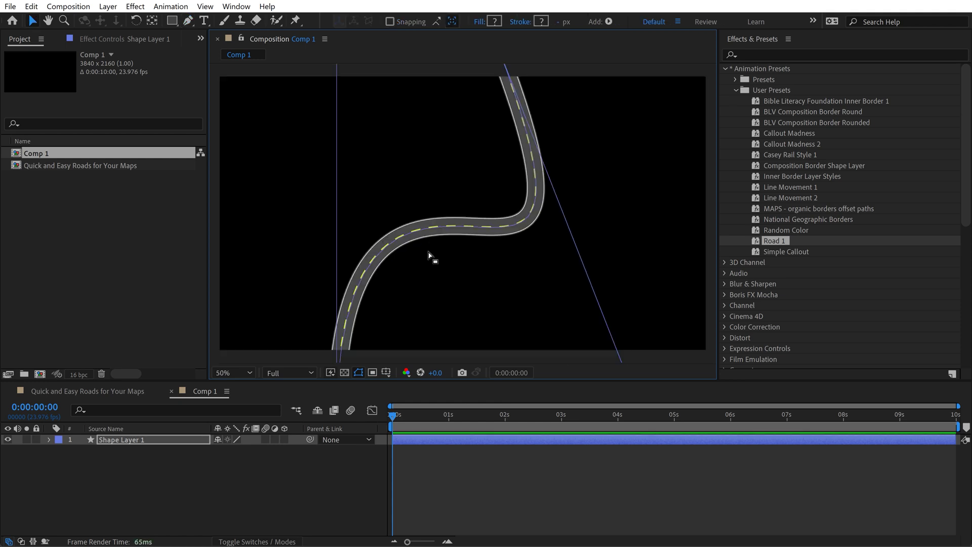
- Add Offset Paths to Shape Layer 1 with Amount 143 and hide the Outer Lines group
left_click(48, 439)
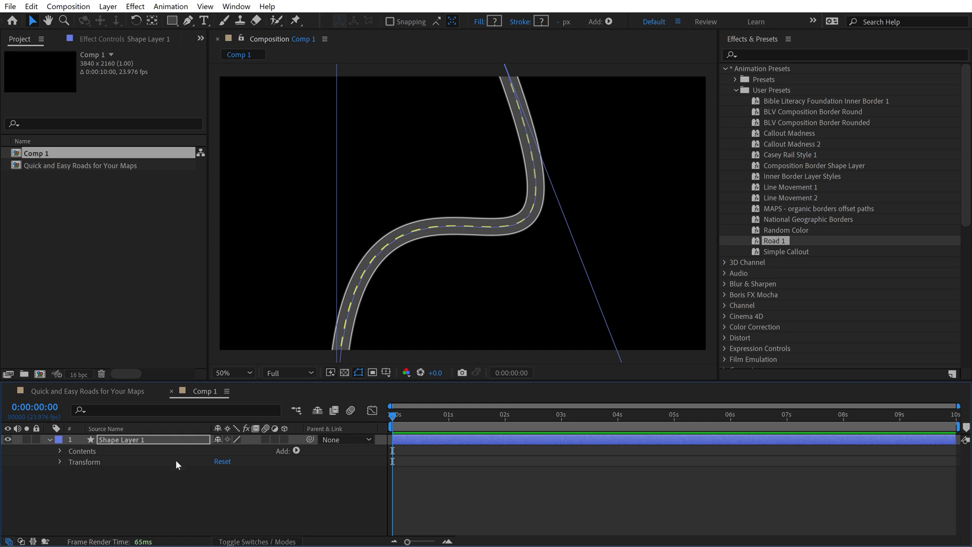
left_click(297, 451)
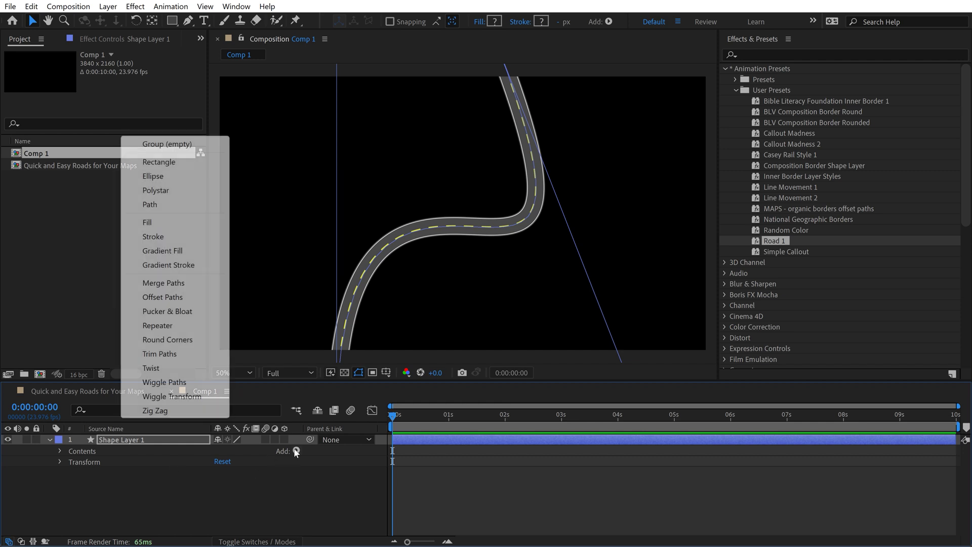
left_click(164, 297)
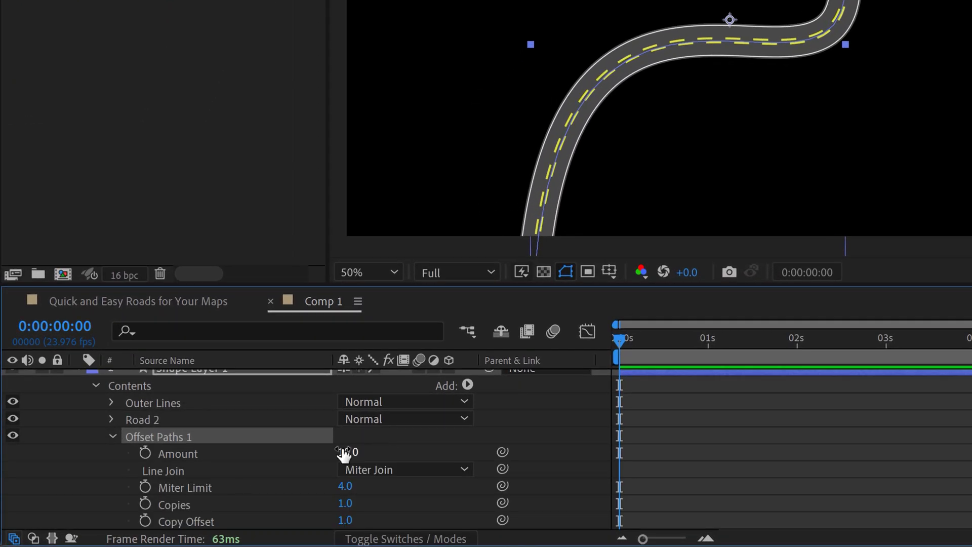
left_click_drag(343, 455, 490, 463)
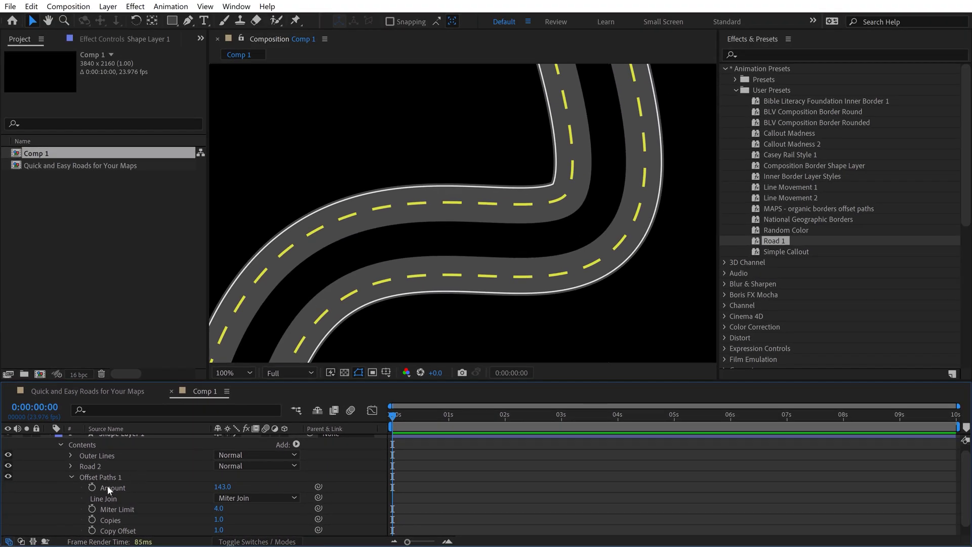
left_click(8, 455)
- Add a Stroke layer style to Shape Layer 1
scroll(75, 449, "up", 1)
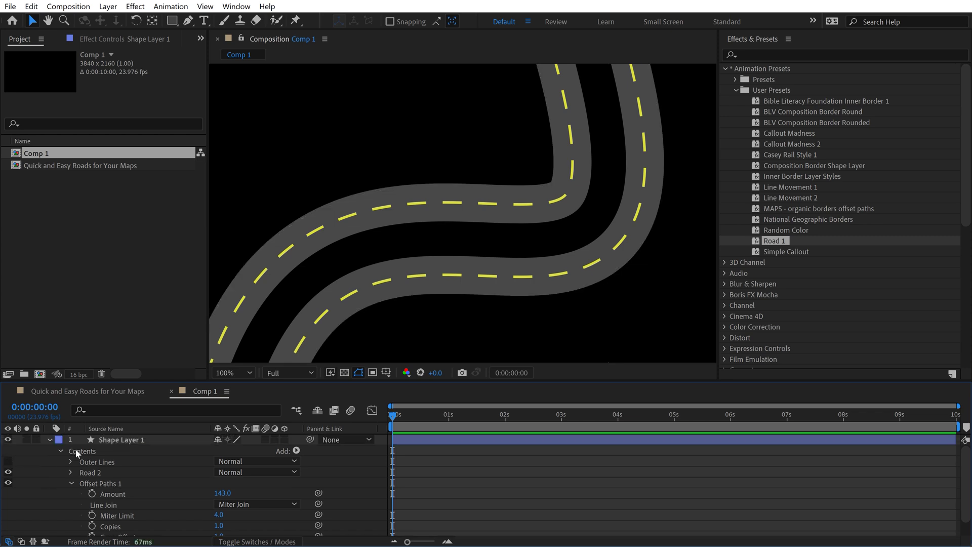
left_click(49, 440)
left_click(113, 440)
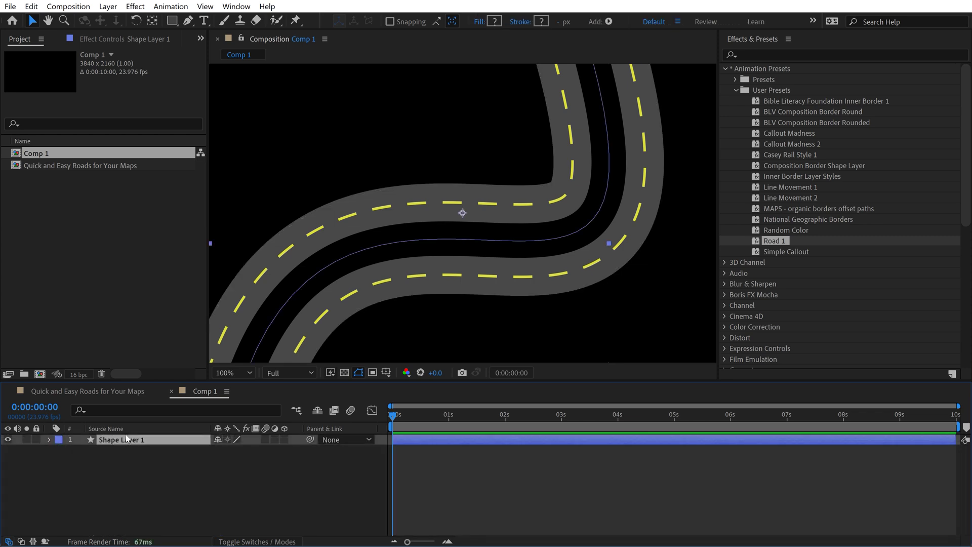
left_click(108, 6)
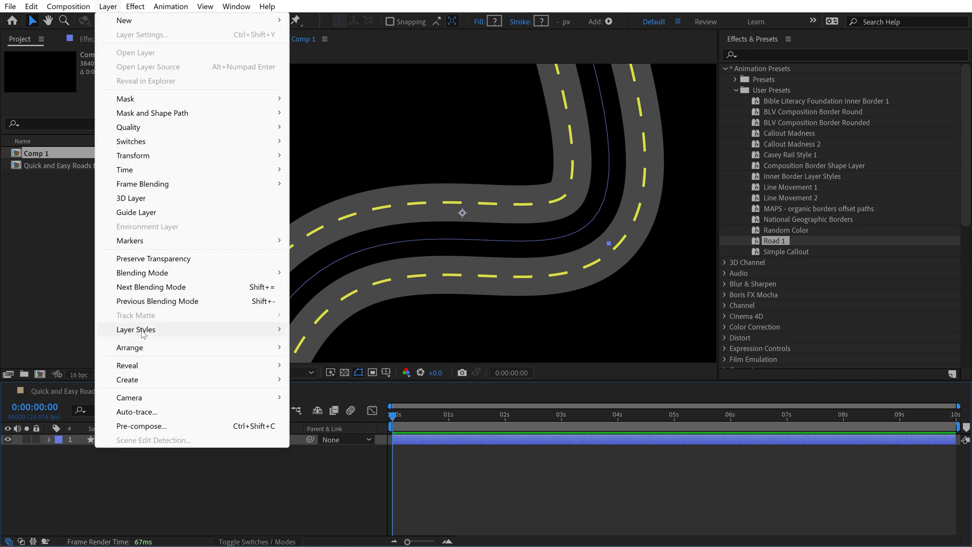
mouse_move(143, 332)
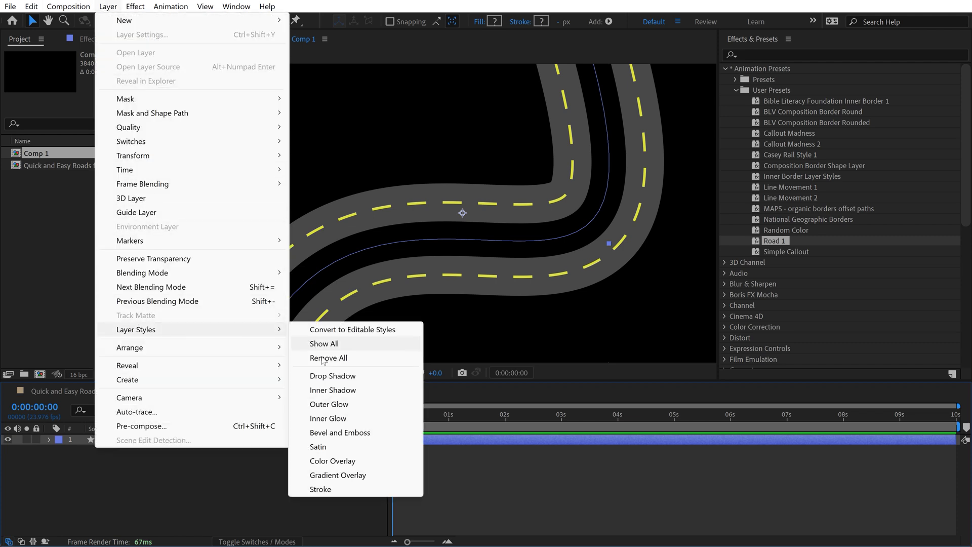
left_click(321, 489)
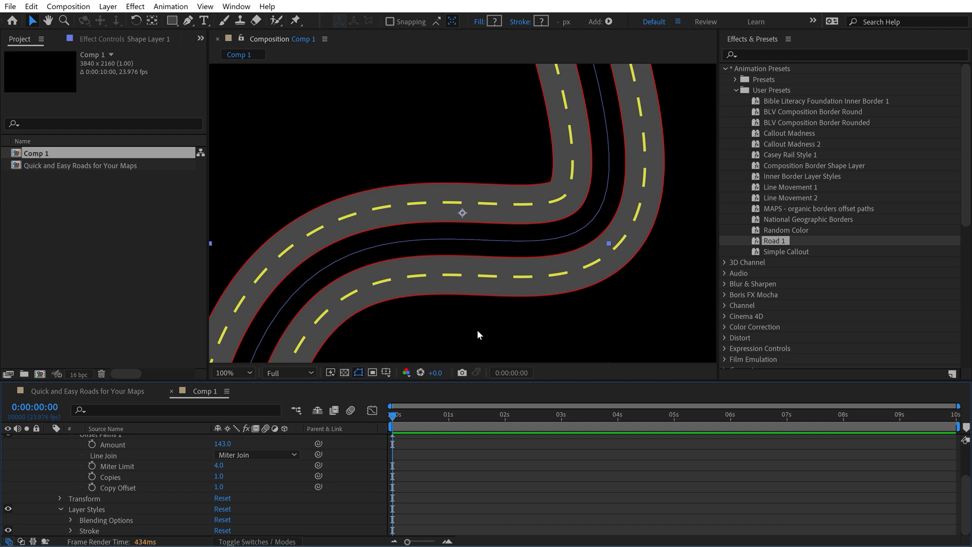
- Set the layer-style stroke colour to near white
left_click(74, 528)
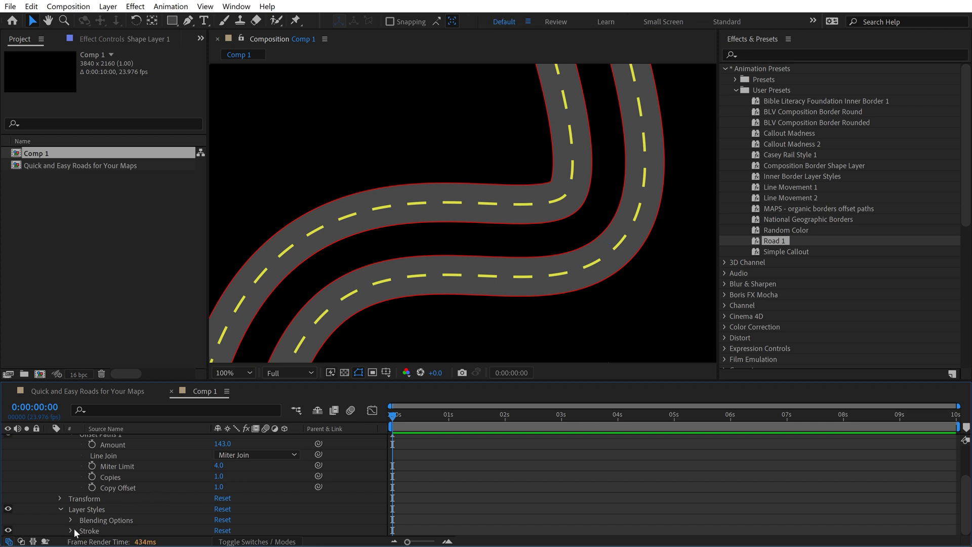
left_click(70, 529)
left_click(221, 497)
left_click(718, 237)
left_click_drag(719, 238, 688, 215)
left_click(955, 205)
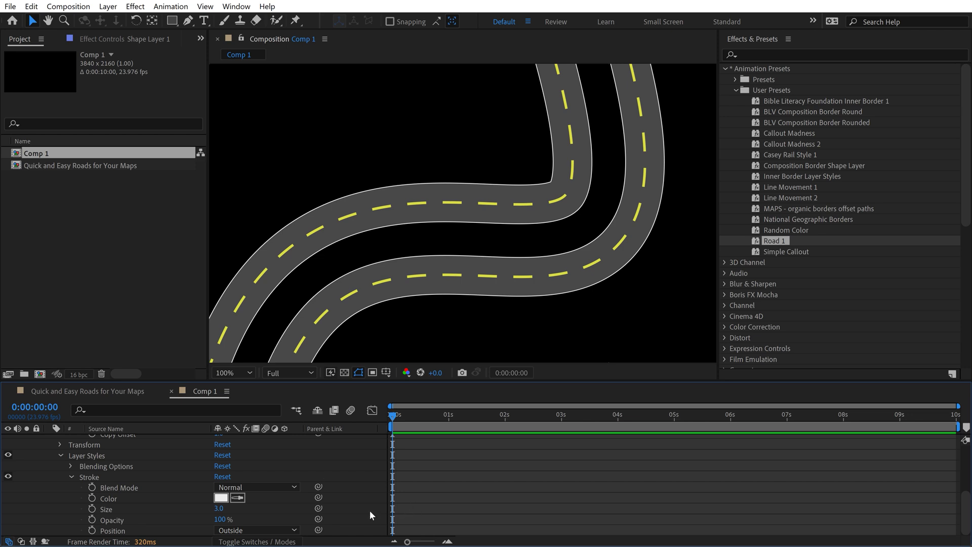
- Reshape the road's curve by moving the upper point and bending the lower handle
key("comma")
key("comma")
key("comma")
key("g")
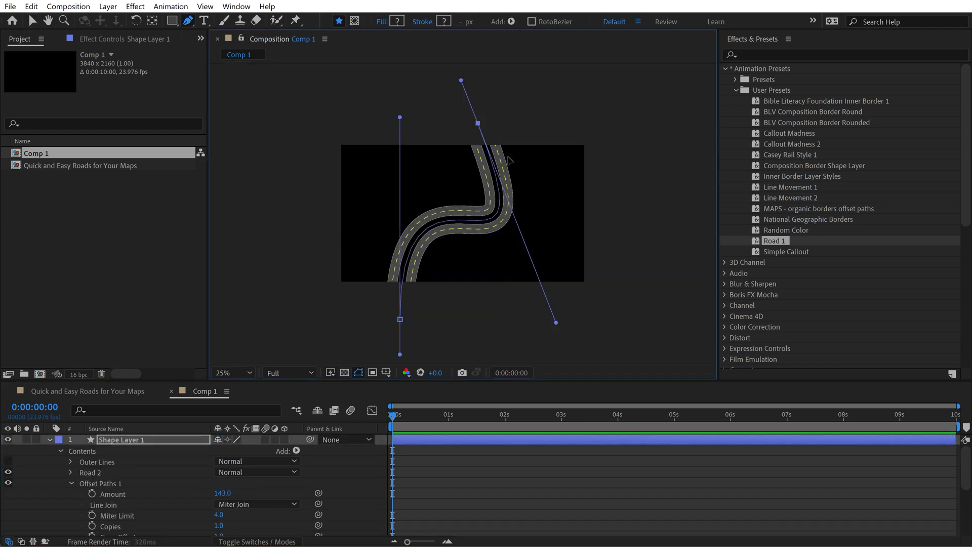
left_click_drag(484, 134, 540, 126)
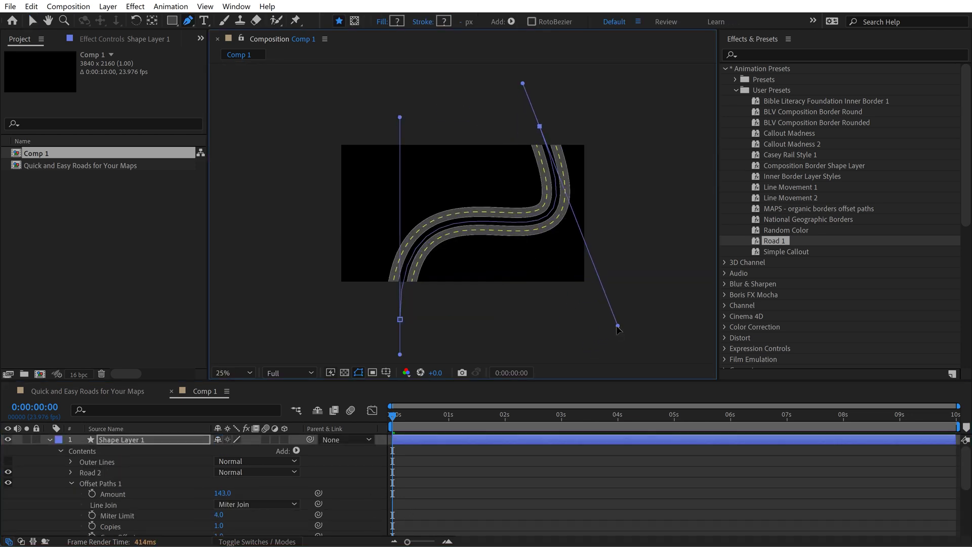
left_click_drag(612, 323, 460, 299)
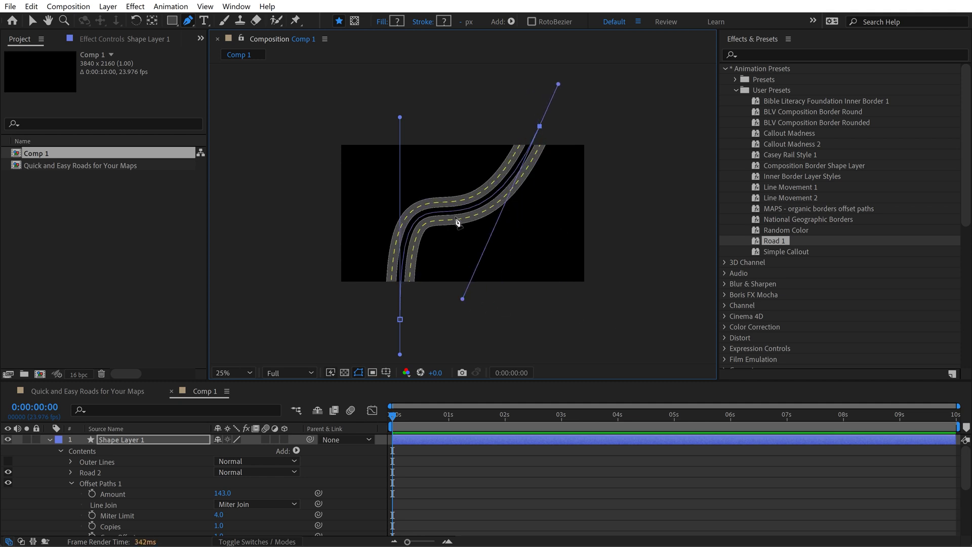
scroll(458, 225, "up", 2)
left_click(542, 430)
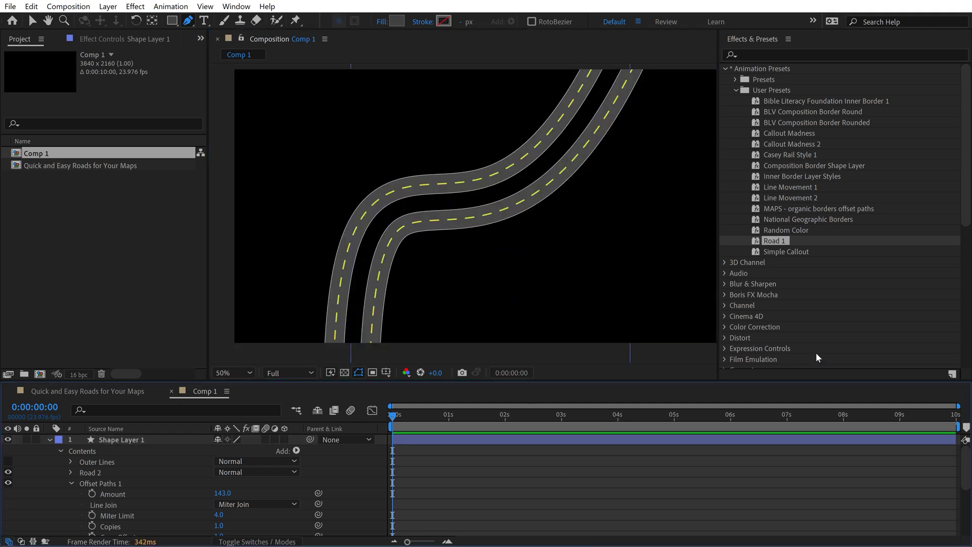
type("1")
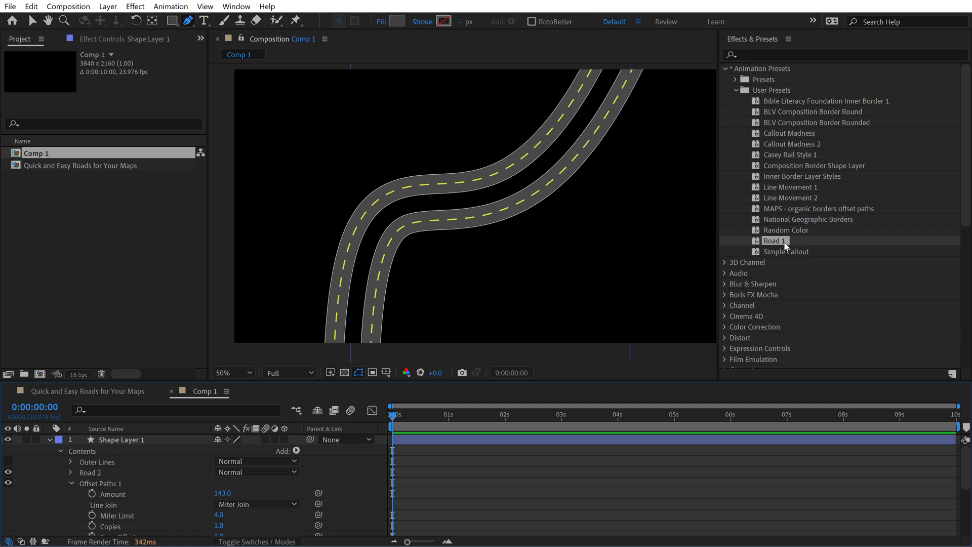